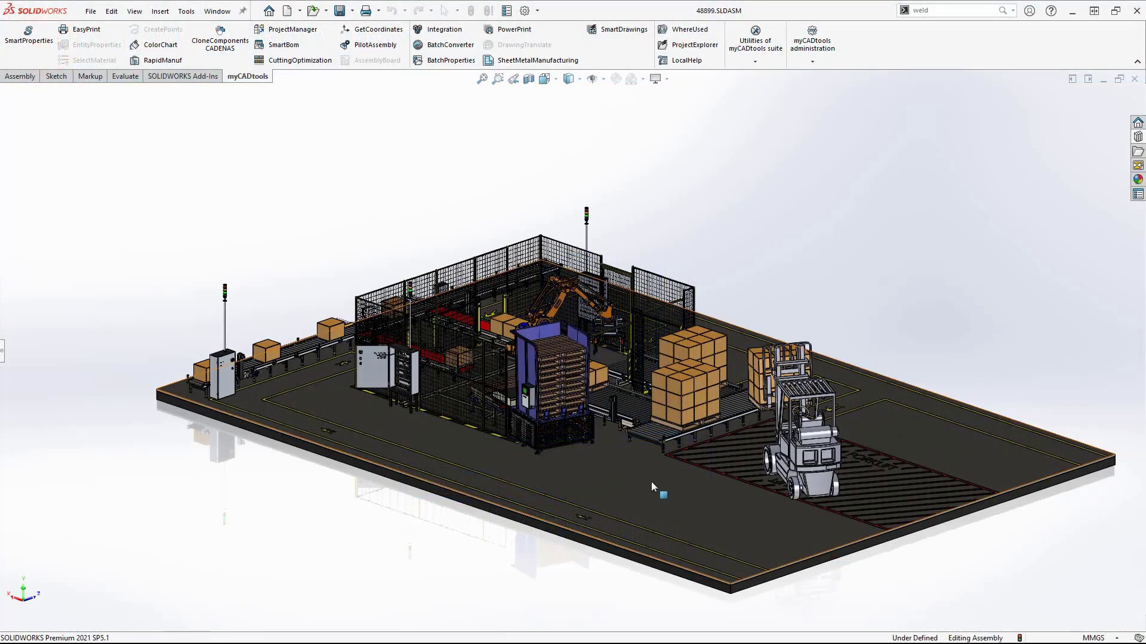
# Step: Inspect the palletising cell assembly and the isolated pallet dispenser frame from several sides
pyautogui.moveTo(640, 460); pyautogui.dragTo(734, 470, button='middle')
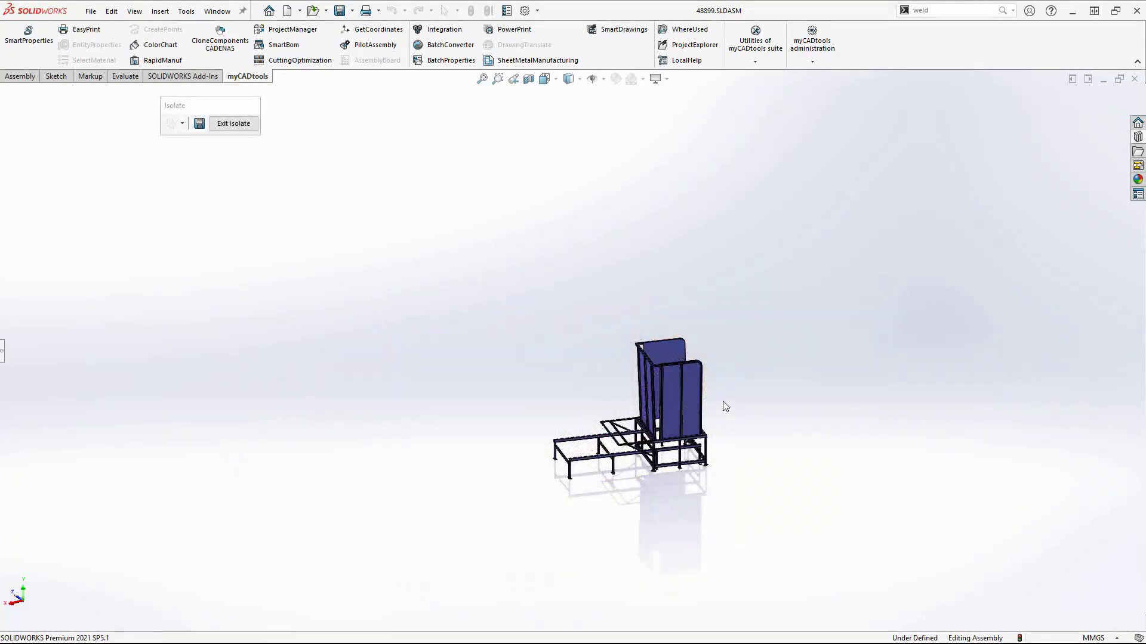
pyautogui.moveTo(725, 406); pyautogui.dragTo(874, 410, button='middle')
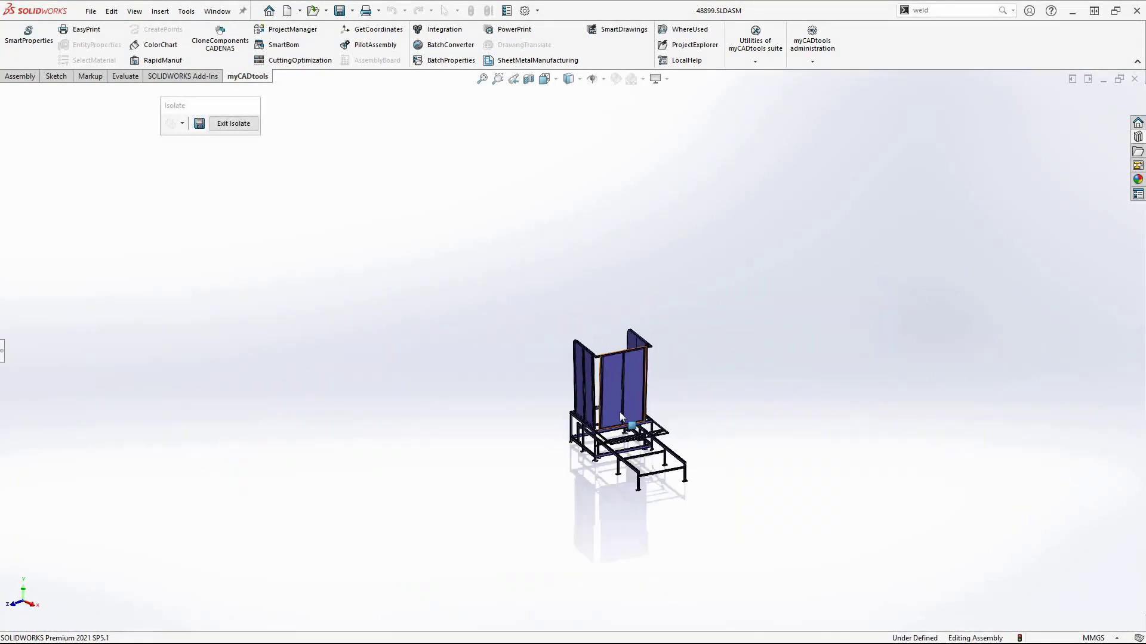
pyautogui.scroll(-8, 617, 413)
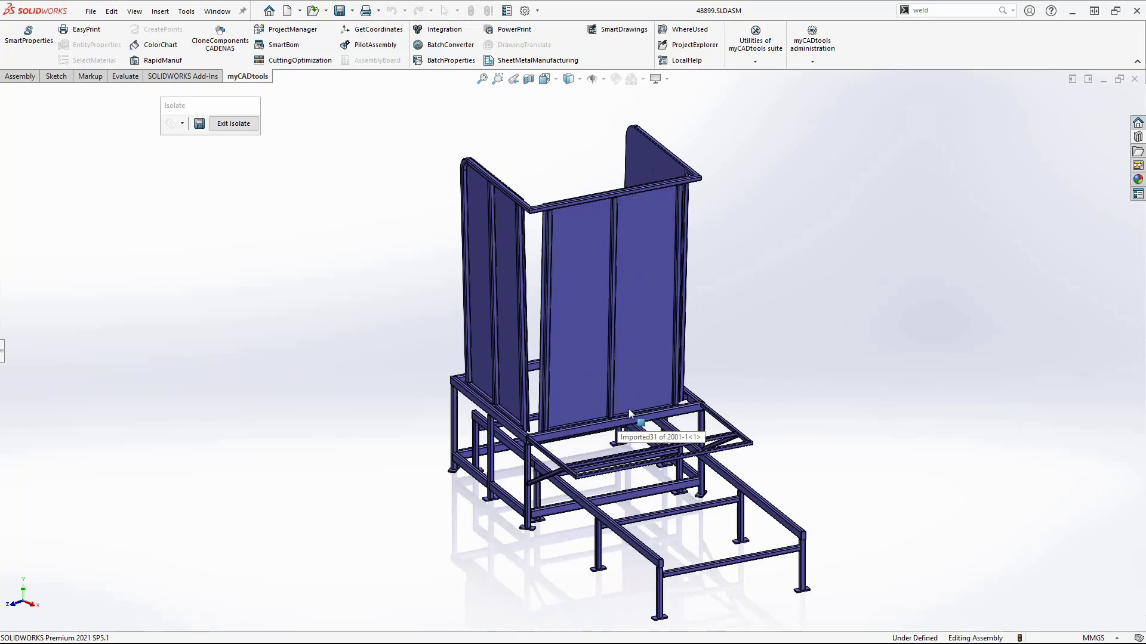
pyautogui.moveTo(629, 410); pyautogui.dragTo(681, 399, button='middle')
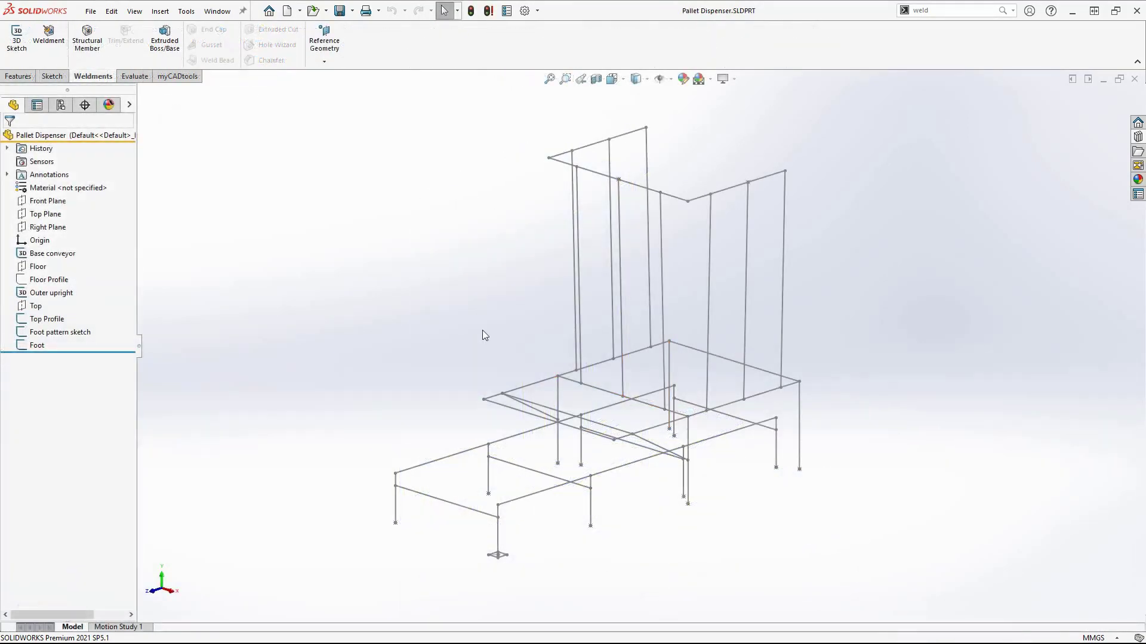
# Step: Review the Pallet Dispenser part's skeleton sketches, including the foot sketch, and add a Weldment feature to the part
pyautogui.moveTo(467, 323); pyautogui.dragTo(583, 342, button='middle')
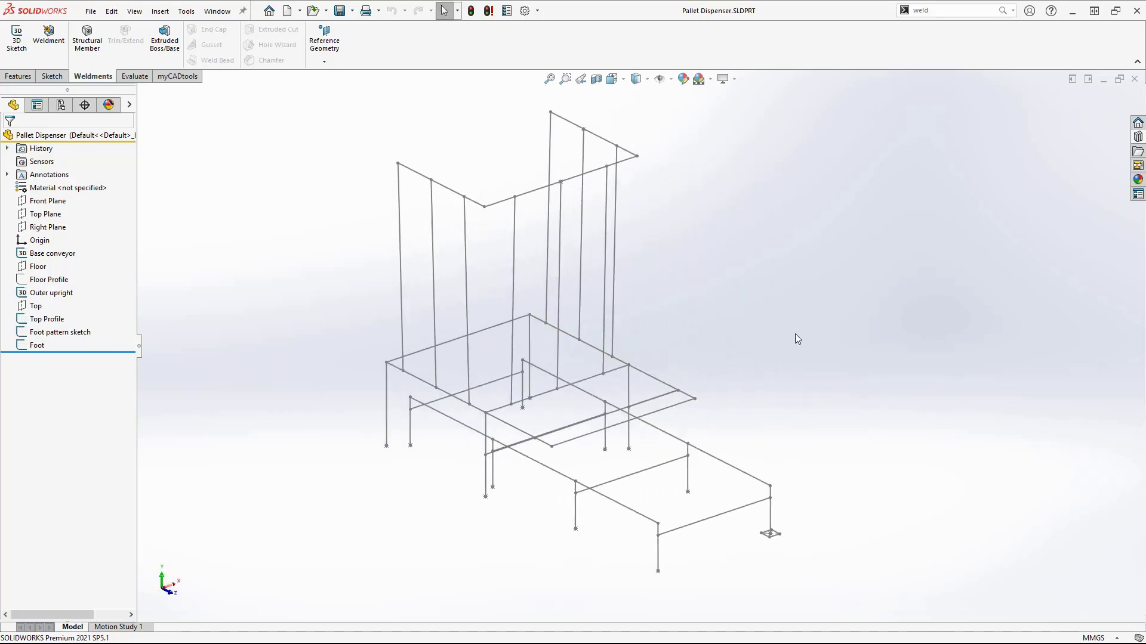
pyautogui.moveTo(89, 352)
pyautogui.mouseDown()
pyautogui.moveTo(81, 258)
pyautogui.moveTo(82, 296)
pyautogui.moveTo(47, 350)
pyautogui.mouseUp()
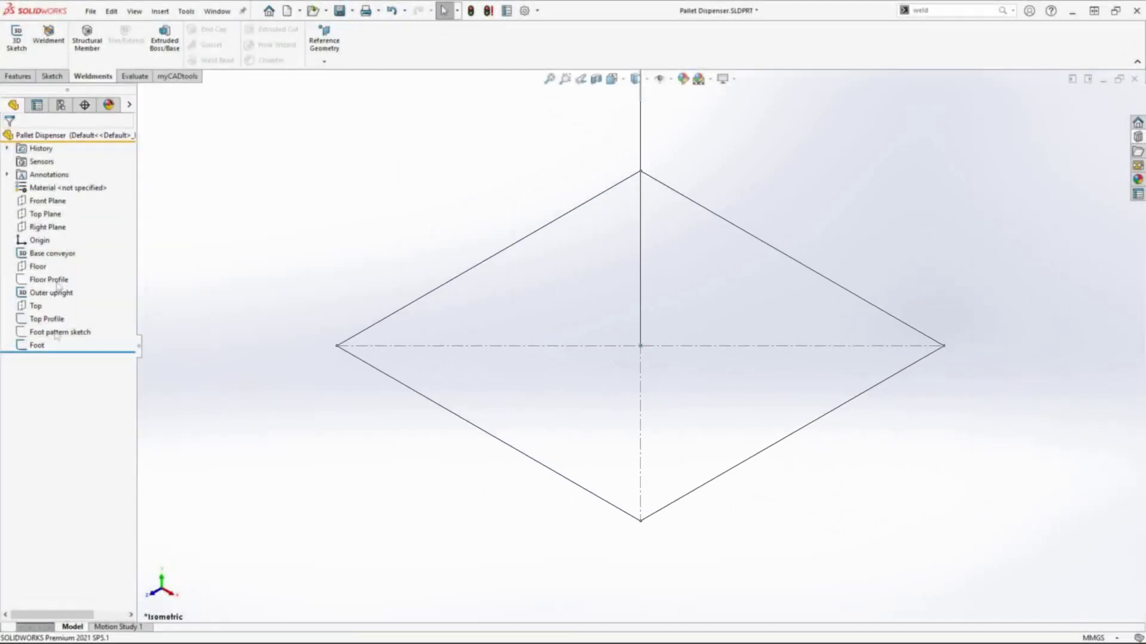
pyautogui.press('f')
pyautogui.moveTo(615, 436); pyautogui.dragTo(611, 409, button='middle')
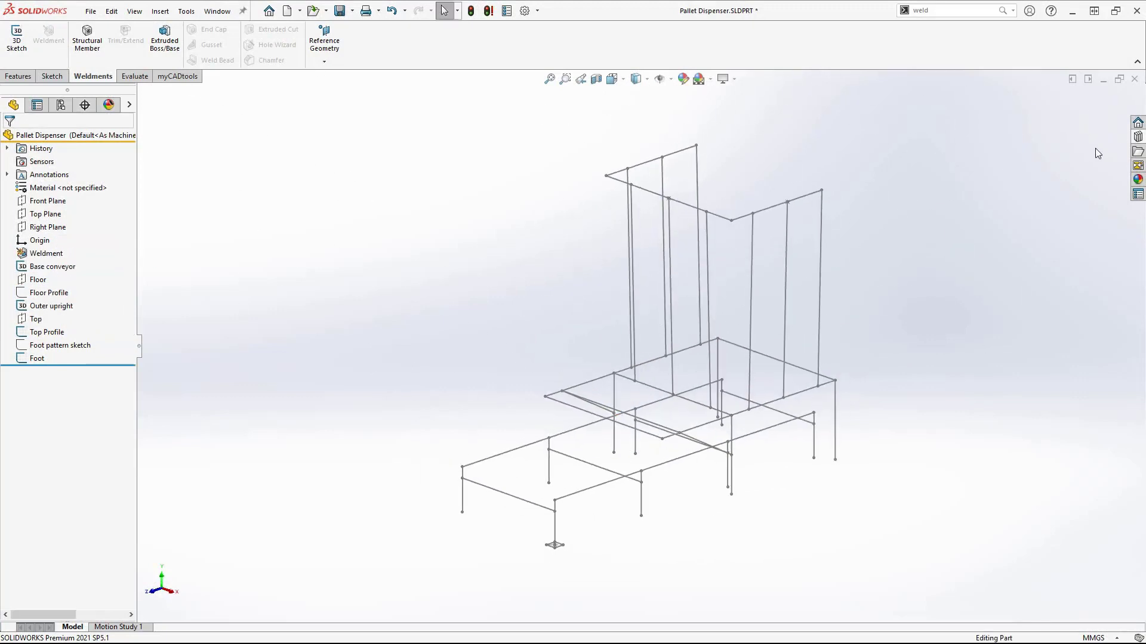
# Step: Browse the Design Library's SOLIDWORKS Content for Weldments profile sets and choose the ISO set
pyautogui.click(1137, 139)
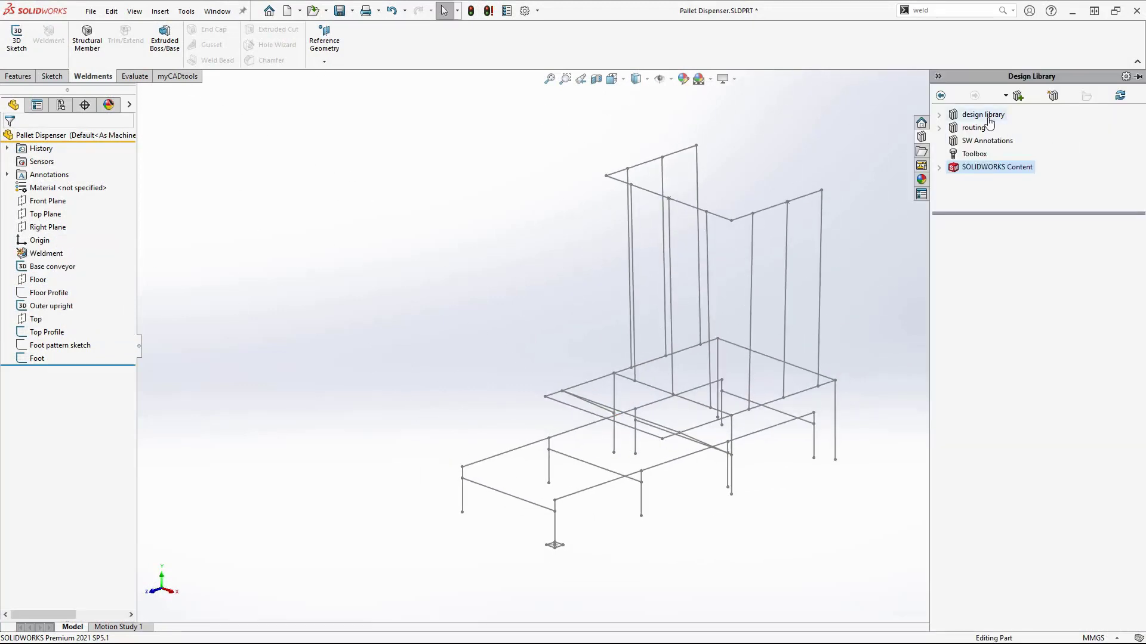
pyautogui.click(939, 168)
pyautogui.click(987, 192)
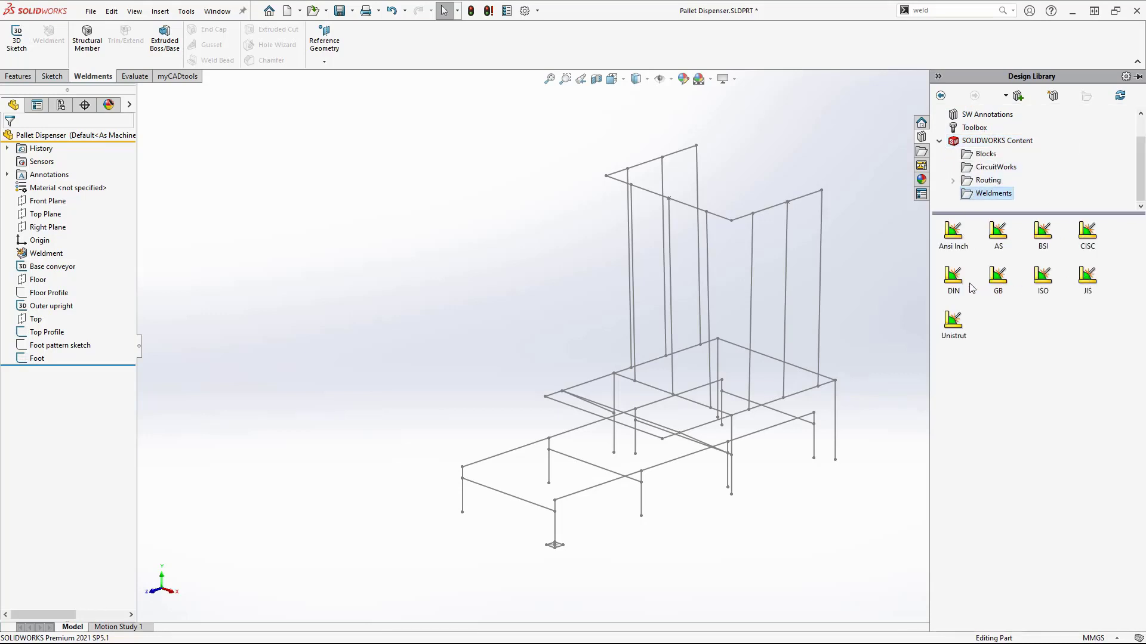
pyautogui.click(1048, 278)
# Step: Set up a structural member as an ISO_Full square tube of size 40 x 40 x 4.0
pyautogui.click(87, 39)
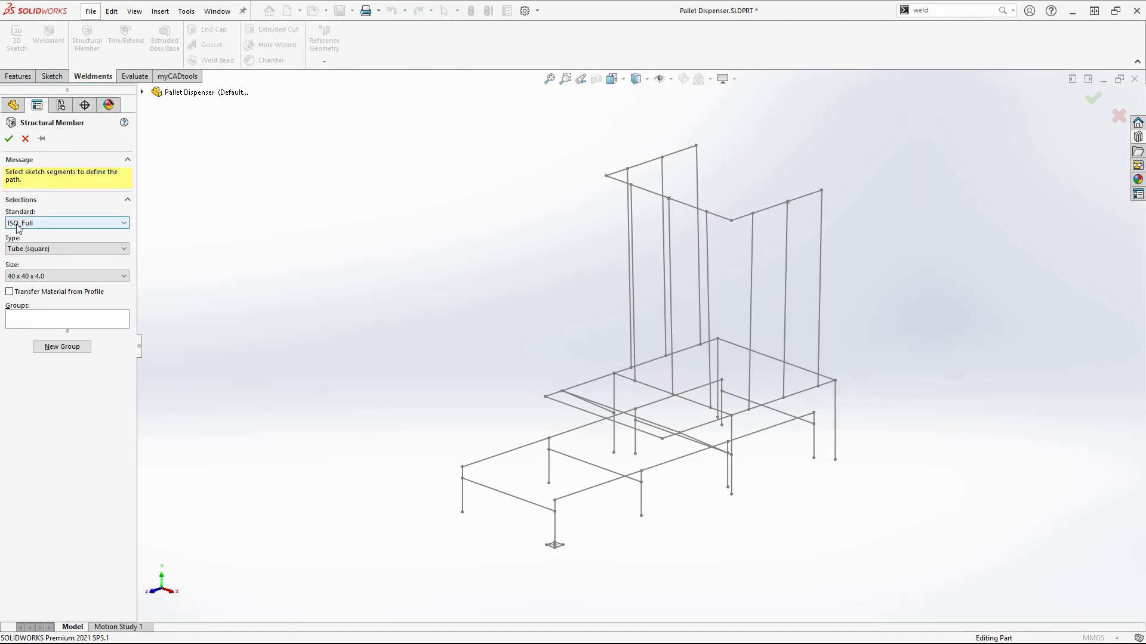
pyautogui.click(25, 249)
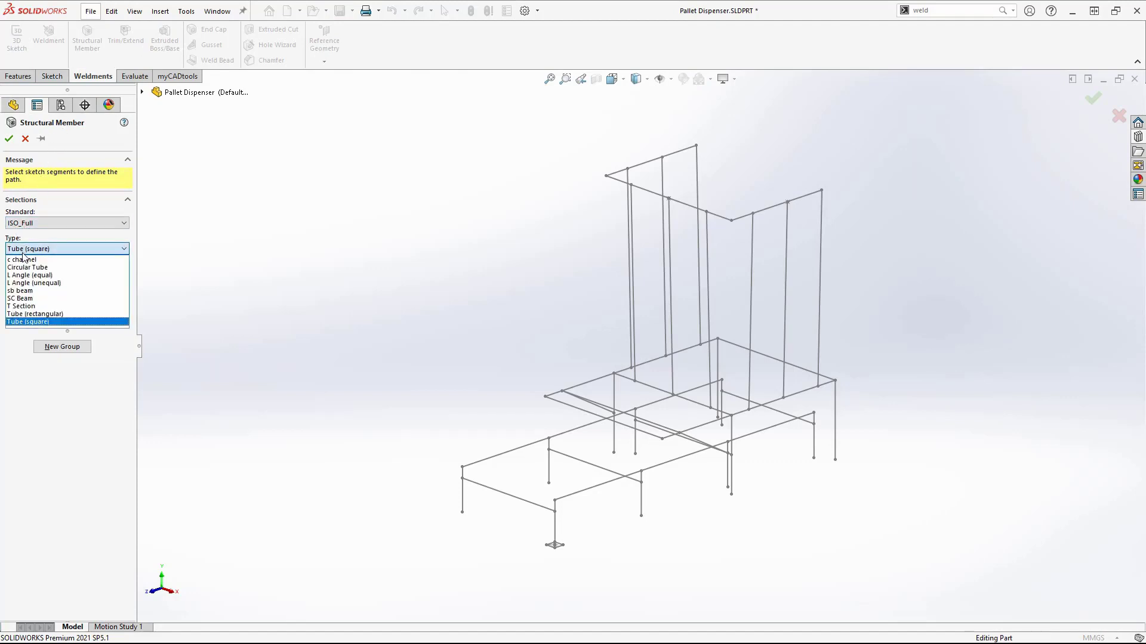
pyautogui.click(28, 323)
pyautogui.click(28, 276)
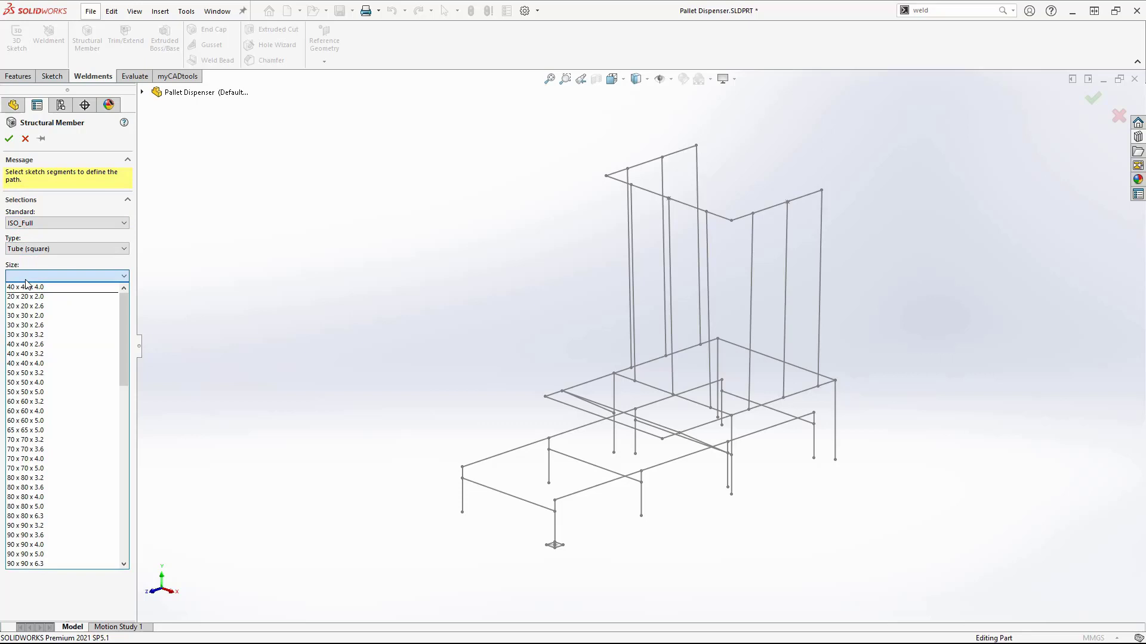
pyautogui.click(28, 288)
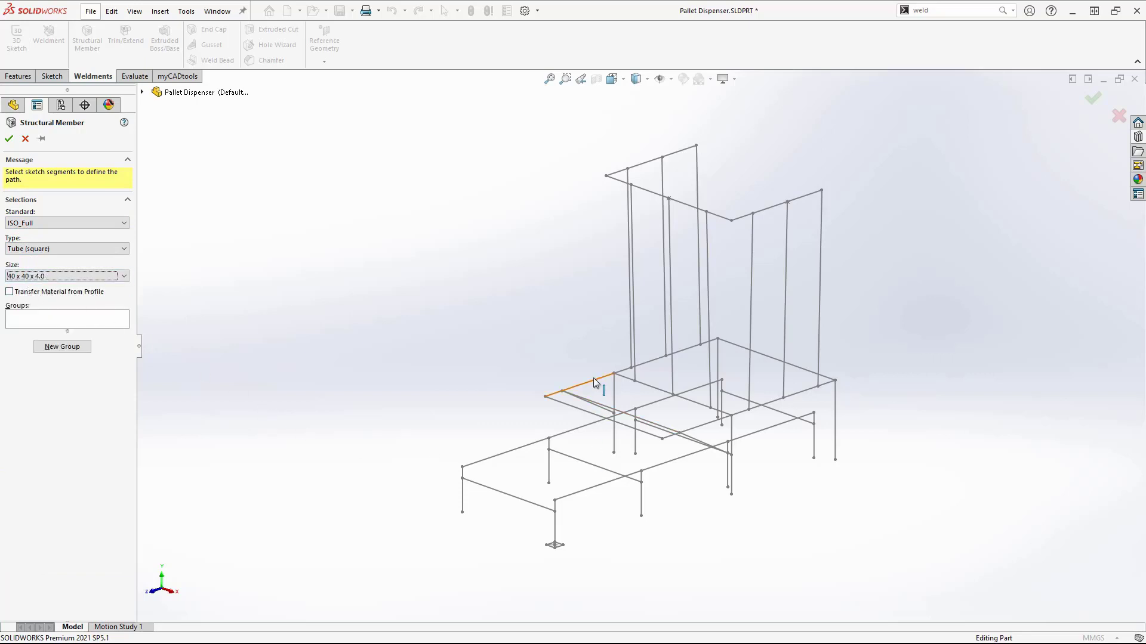
# Step: Assign the eight vertical base conveyor legs and three of the outer uprights to the structural member's first group
pyautogui.moveTo(595, 382); pyautogui.dragTo(578, 377, button='middle')
pyautogui.scroll(-2, 591, 501)
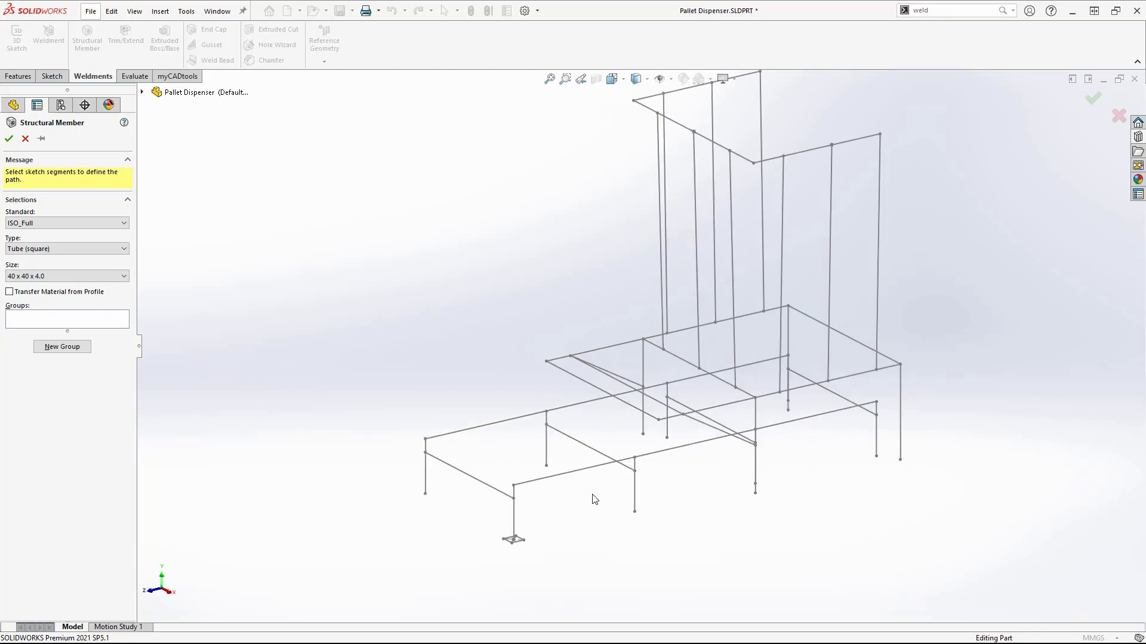
pyautogui.click(514, 519)
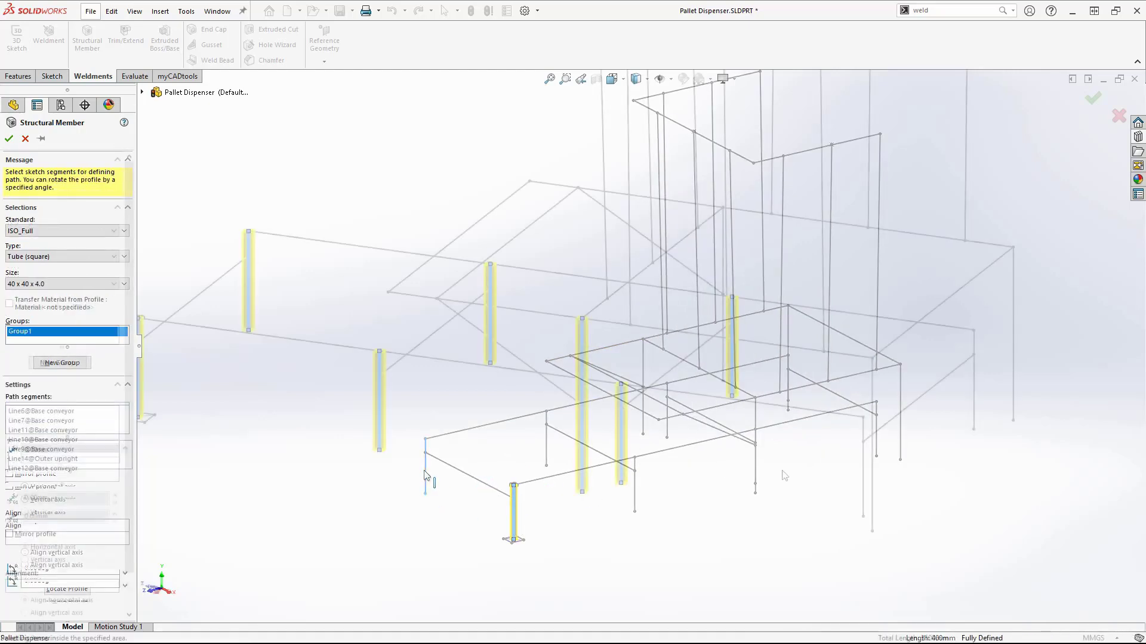
pyautogui.click(866, 475)
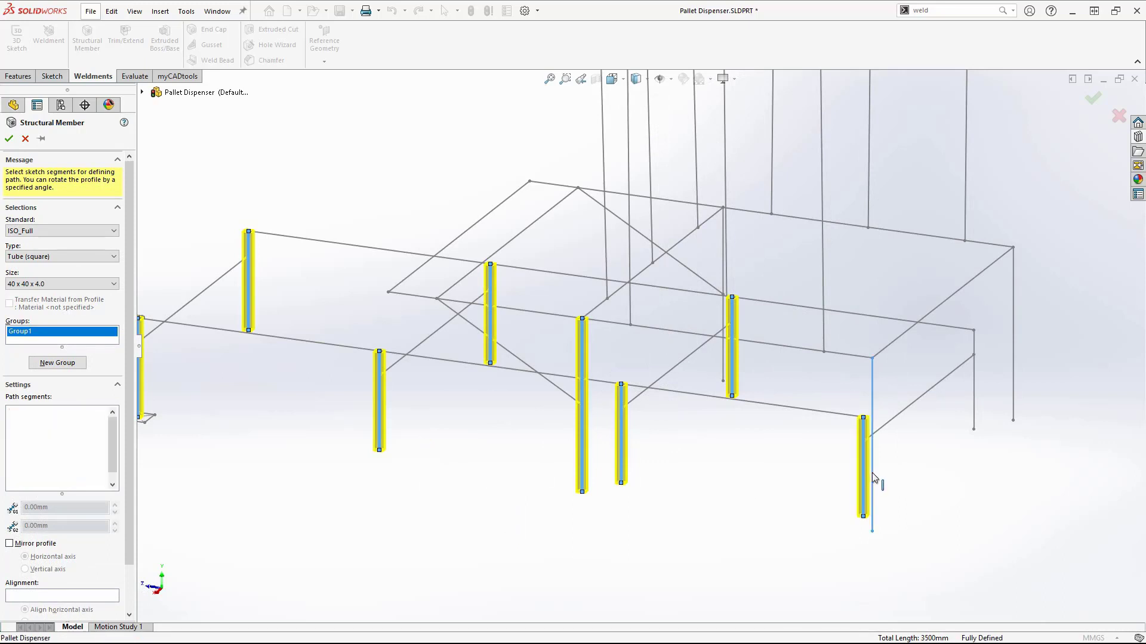
pyautogui.click(872, 476)
pyautogui.click(974, 389)
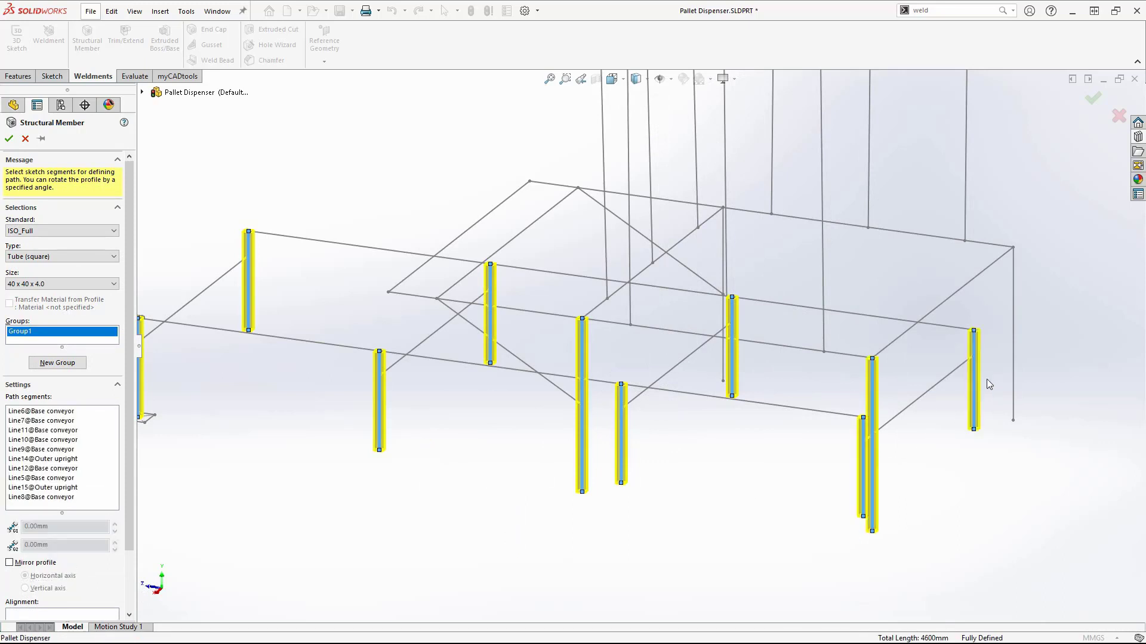
pyautogui.click(1015, 366)
# Step: Add a second group with the four cross members between the conveyor legs and create the square tubes
pyautogui.moveTo(517, 440); pyautogui.dragTo(608, 437, button='middle')
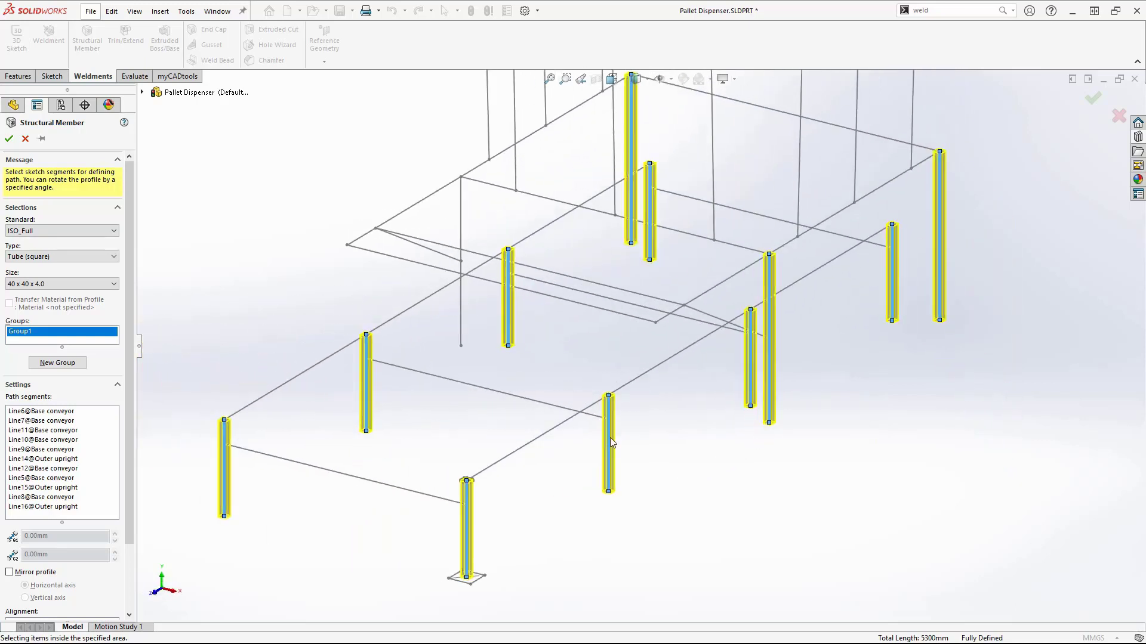
pyautogui.click(62, 364)
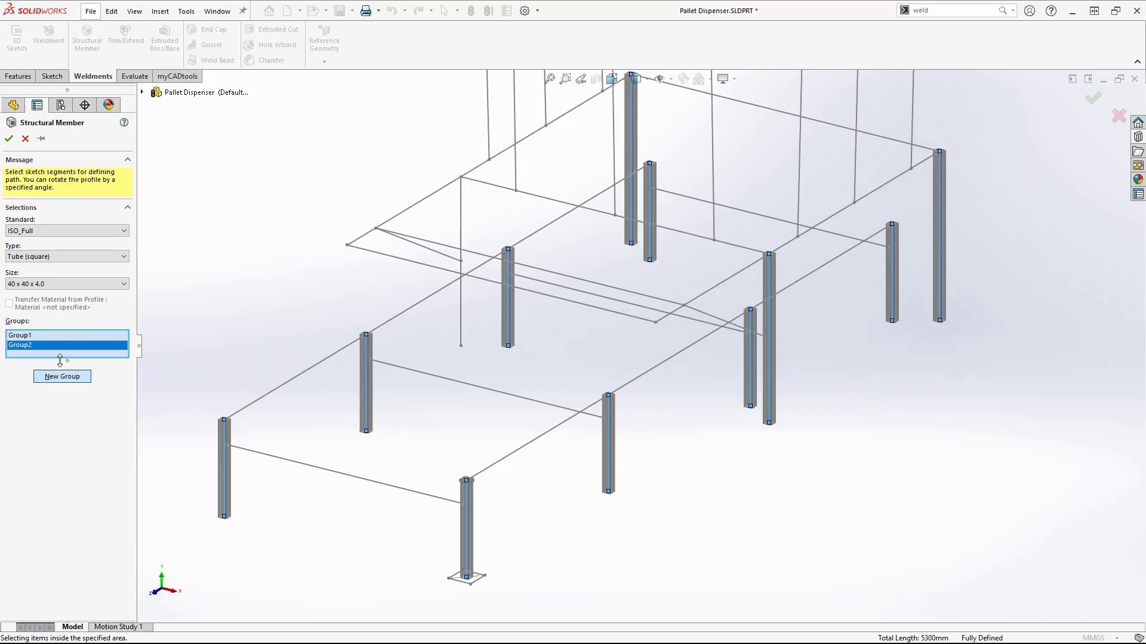
pyautogui.click(365, 484)
pyautogui.click(544, 410)
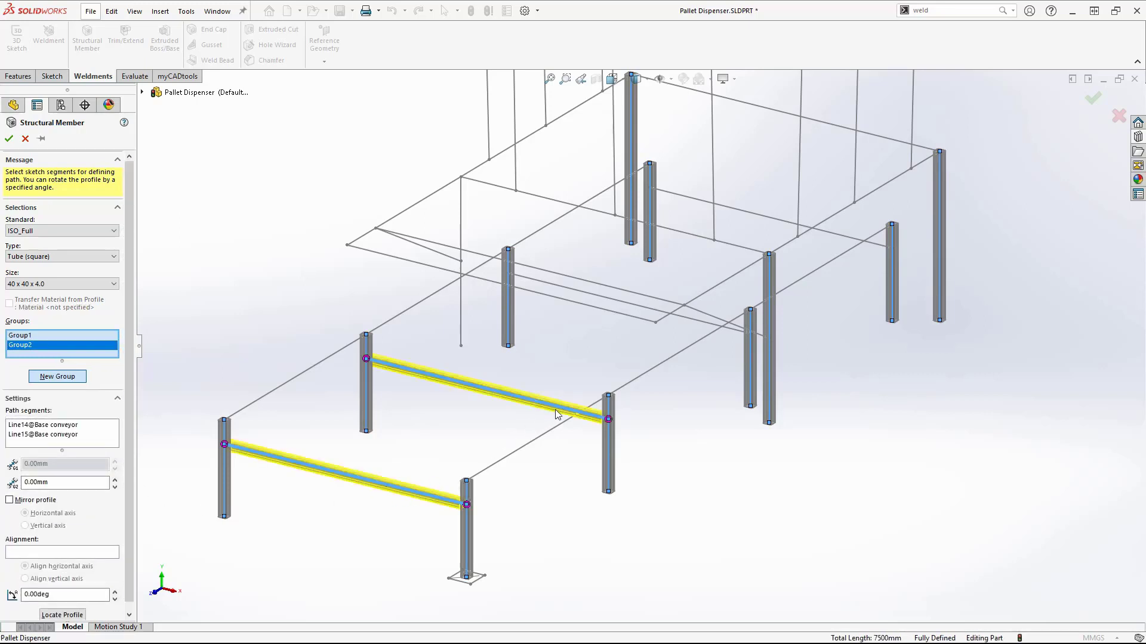
pyautogui.moveTo(610, 373); pyautogui.dragTo(571, 372, button='middle')
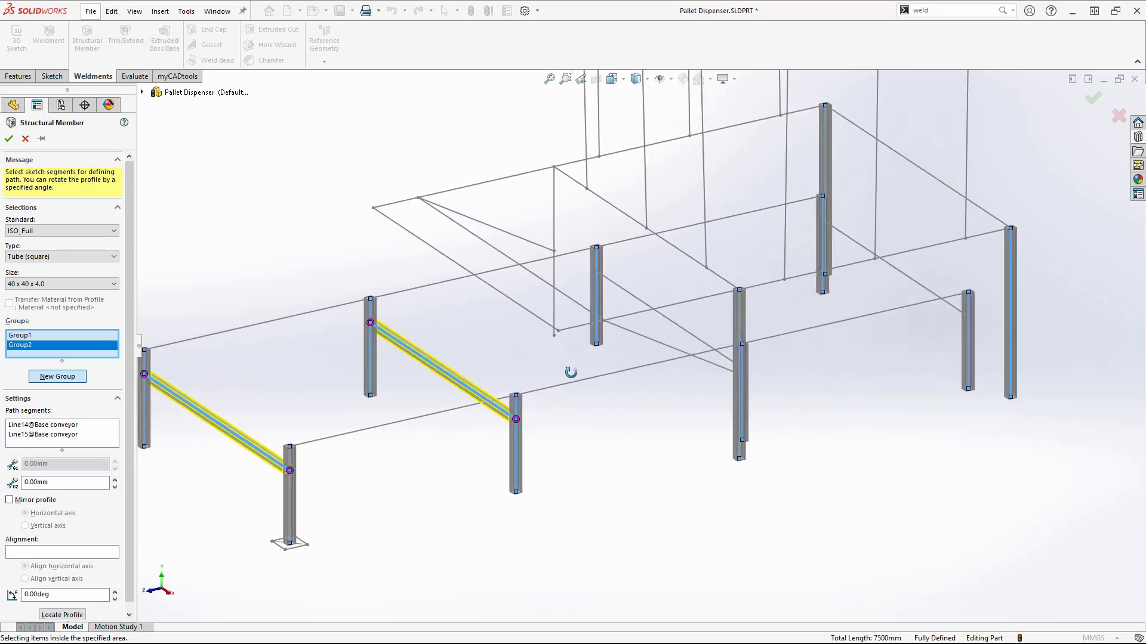
pyautogui.click(692, 338)
pyautogui.click(911, 282)
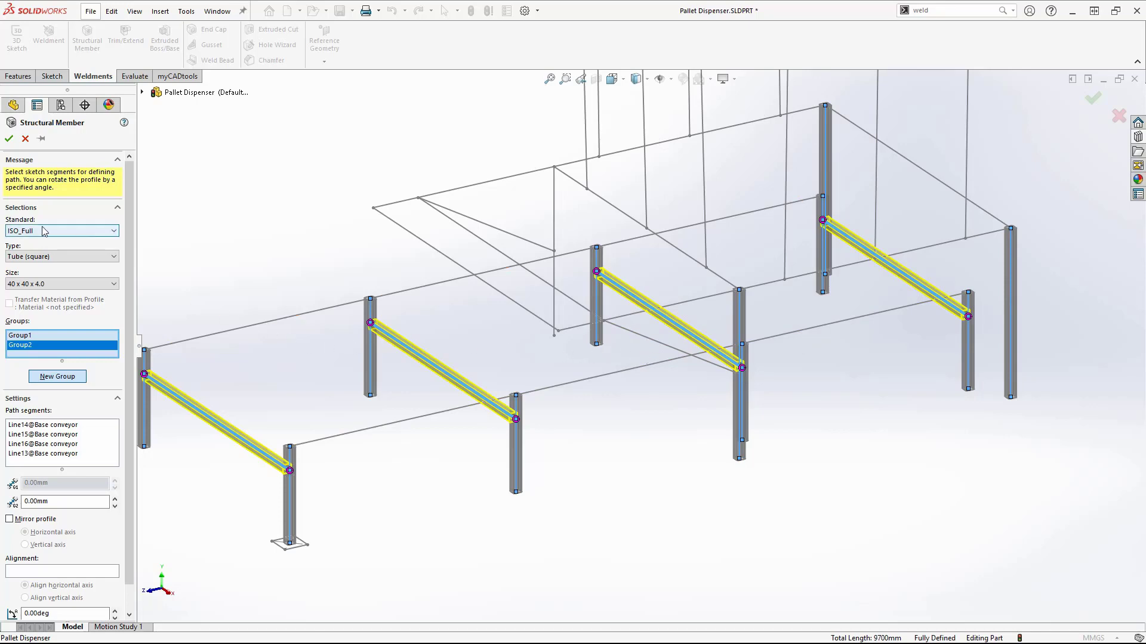
pyautogui.click(8, 139)
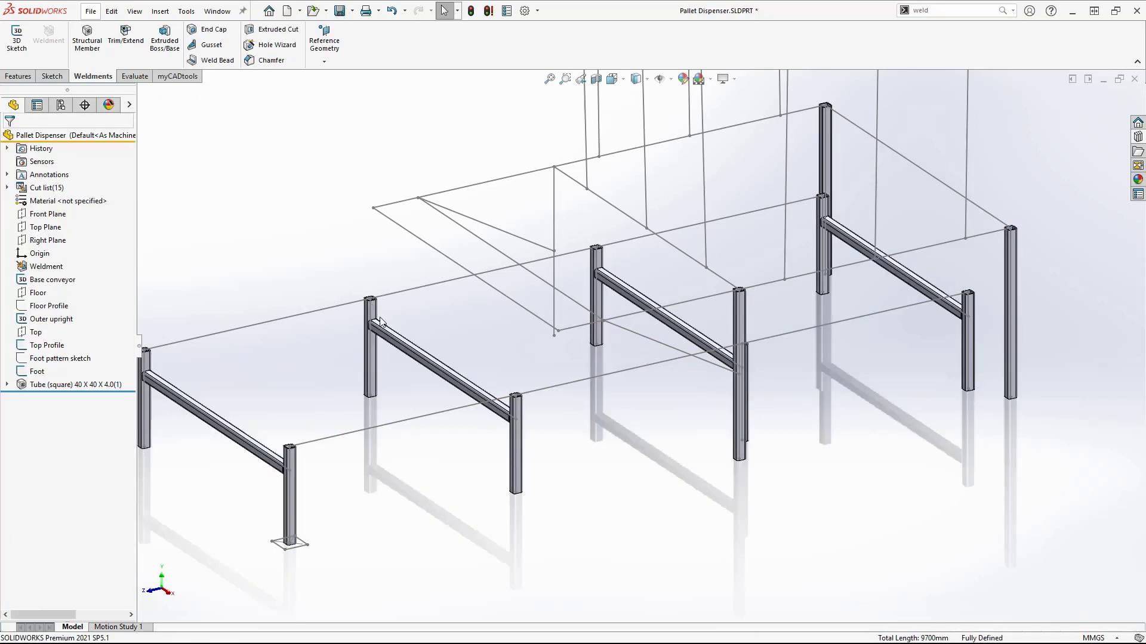
# Step: Define a new ISO_Full rectangular tube member, size 70 x 40 x 4.0, along the two long base conveyor rails
pyautogui.scroll(3, 407, 341)
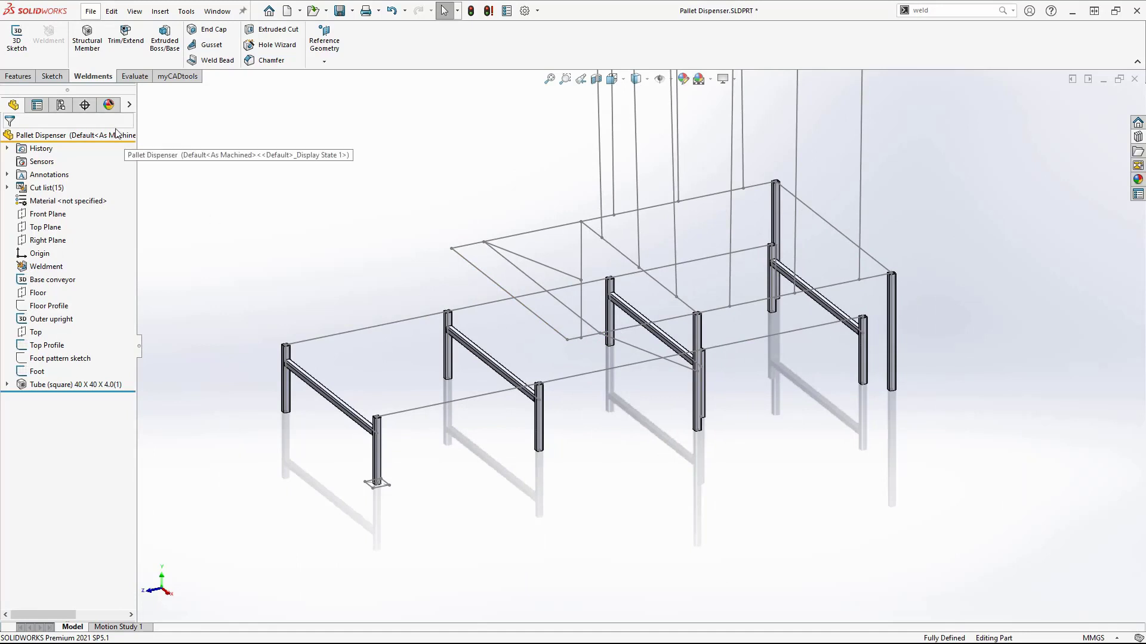
pyautogui.click(93, 51)
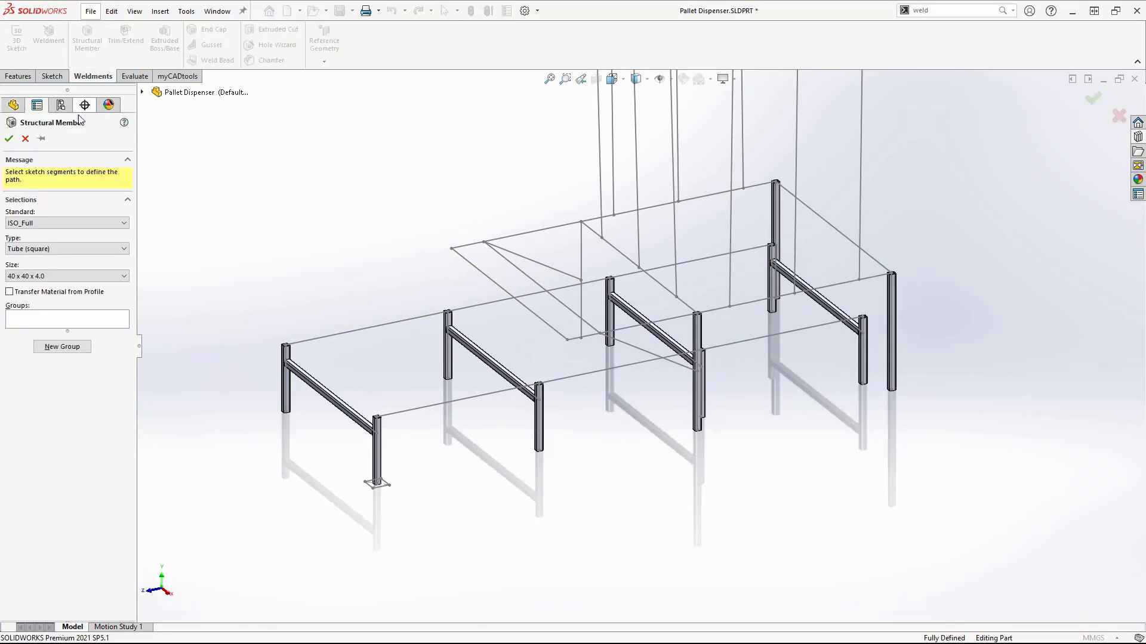
pyautogui.click(74, 249)
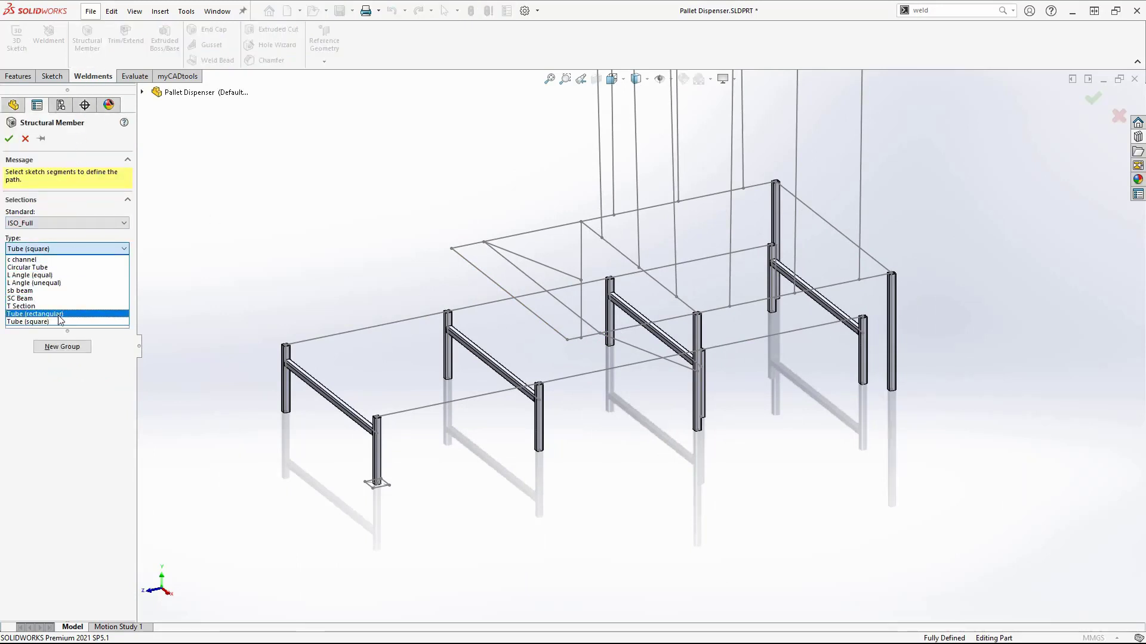
pyautogui.click(59, 314)
pyautogui.click(67, 277)
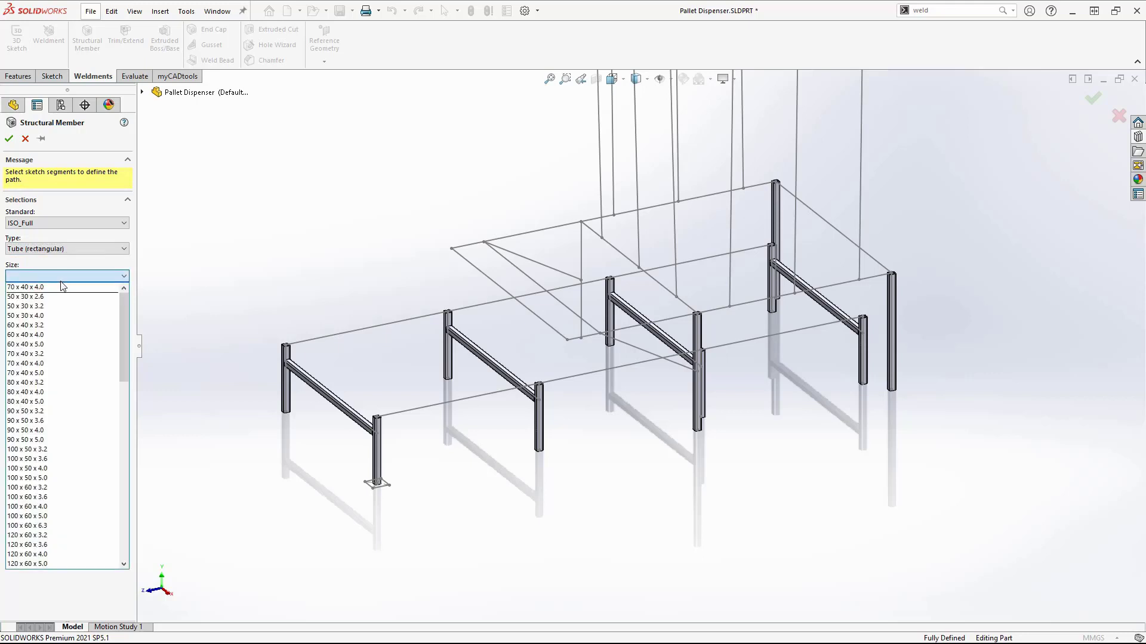
pyautogui.click(41, 364)
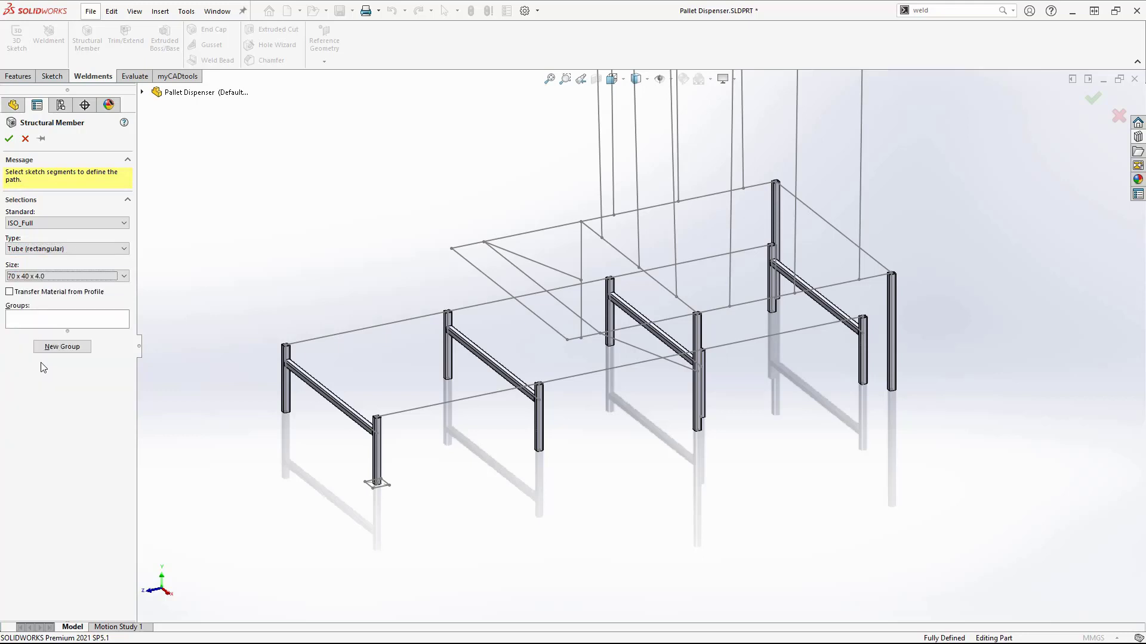
pyautogui.click(69, 319)
pyautogui.click(436, 407)
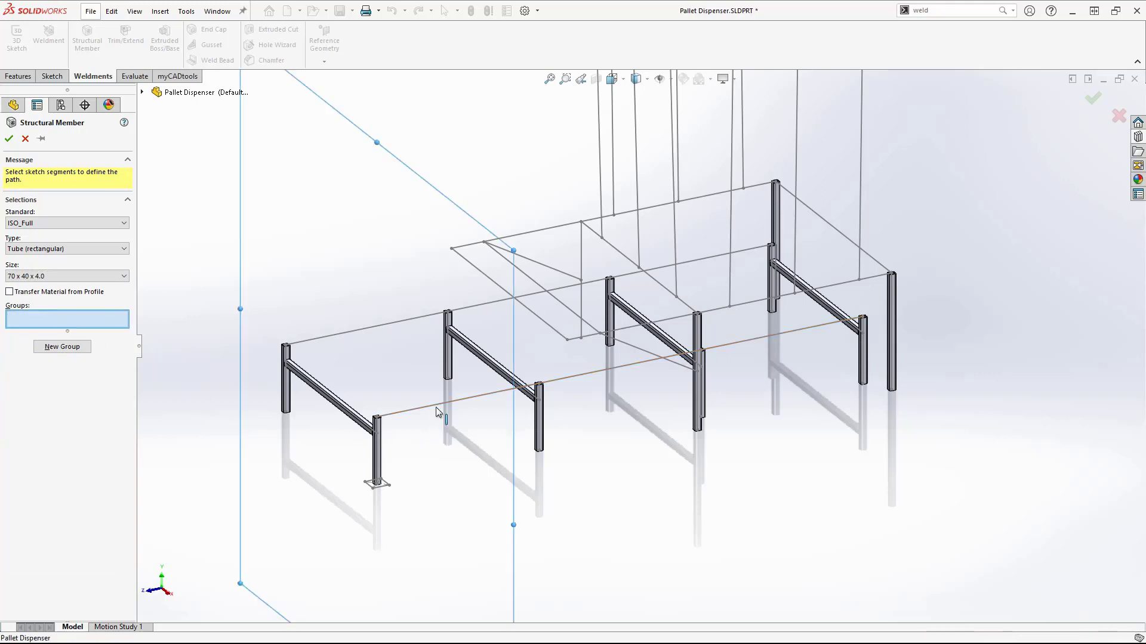
pyautogui.click(367, 332)
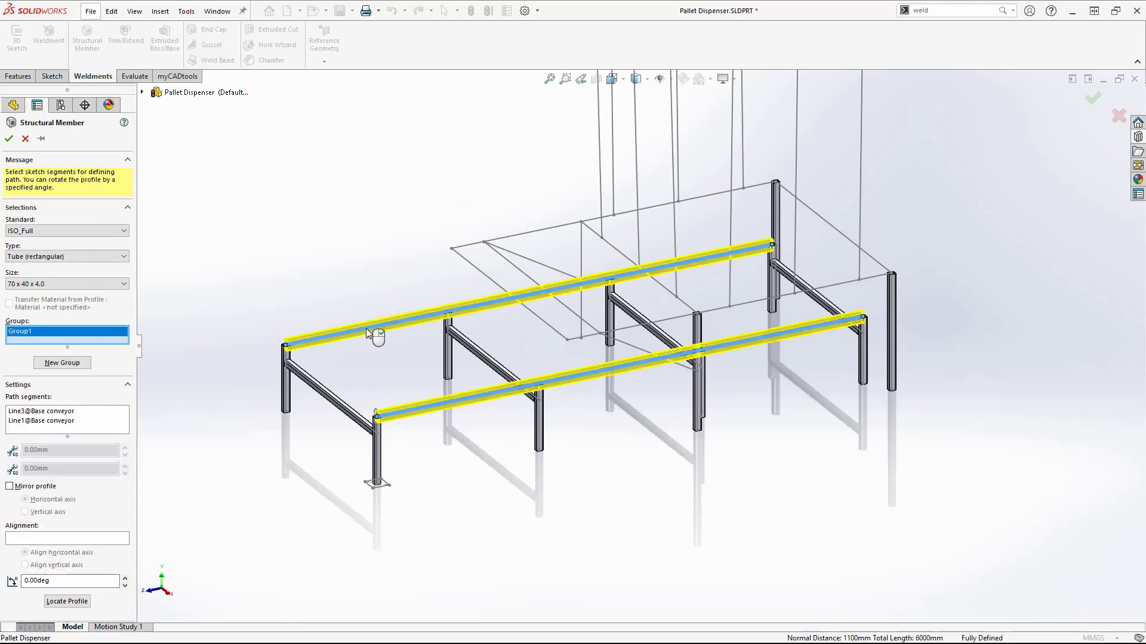
# Step: Relocate the rail profile so its bottom-edge midpoint meets the path end, resting the rectangular tubes on the conveyor legs
pyautogui.moveTo(380, 321); pyautogui.dragTo(436, 349, button='middle')
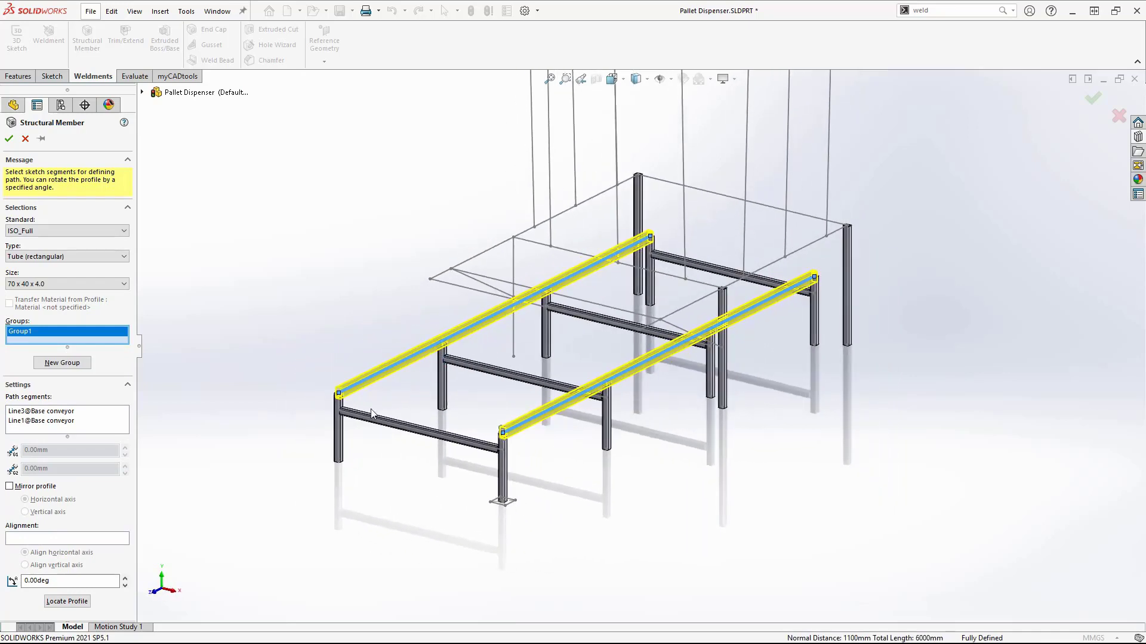
pyautogui.scroll(-8, 489, 430)
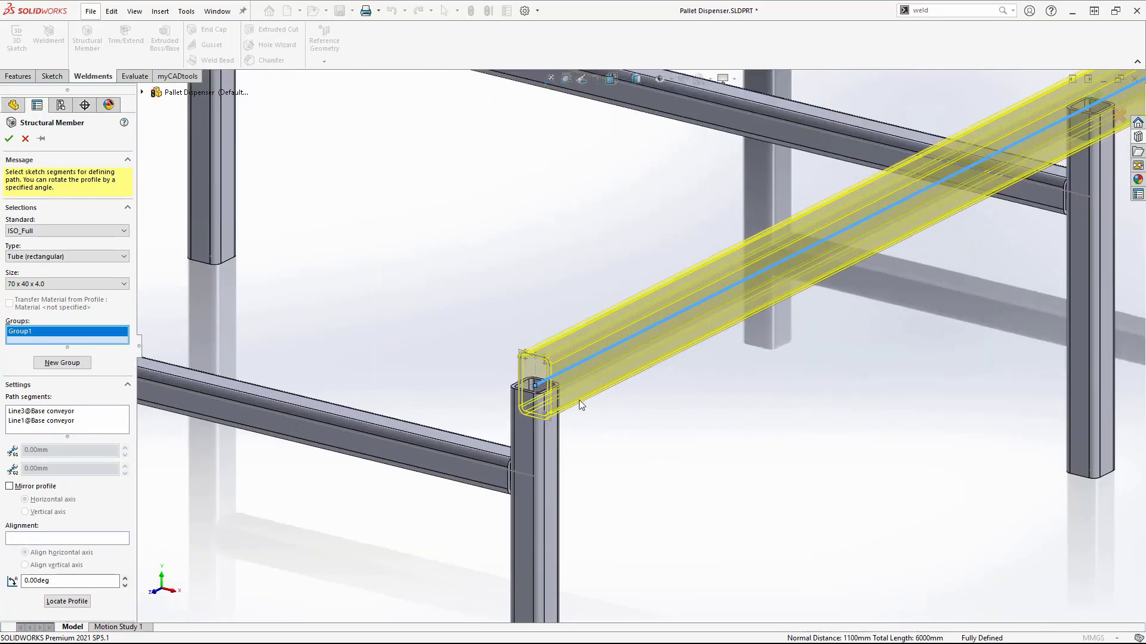
pyautogui.moveTo(579, 404); pyautogui.dragTo(560, 385, button='middle')
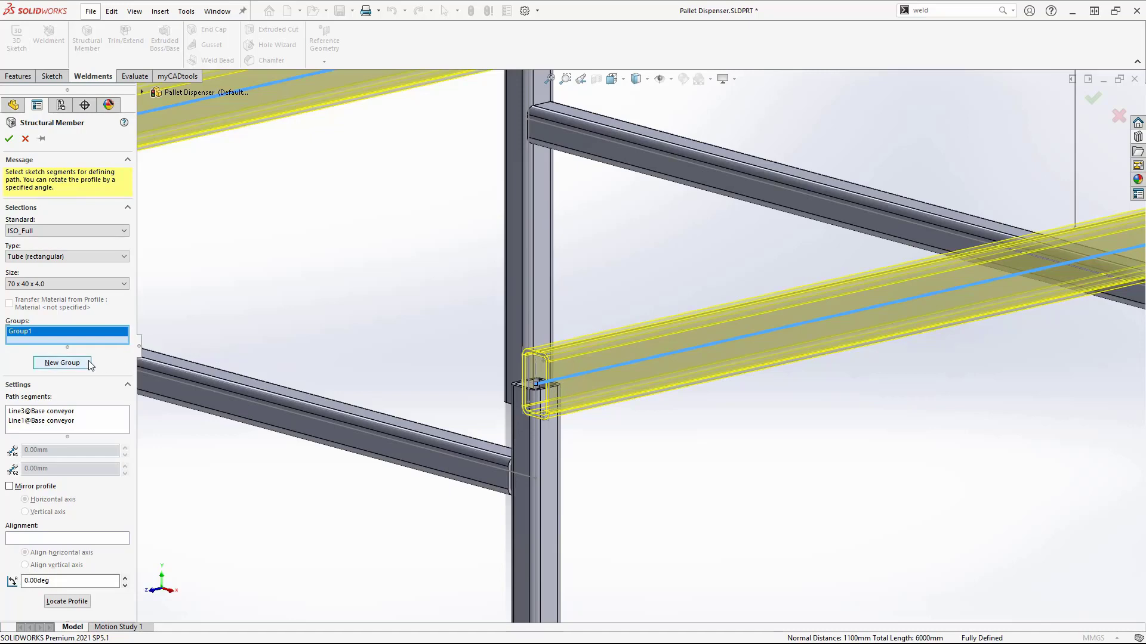
pyautogui.click(67, 601)
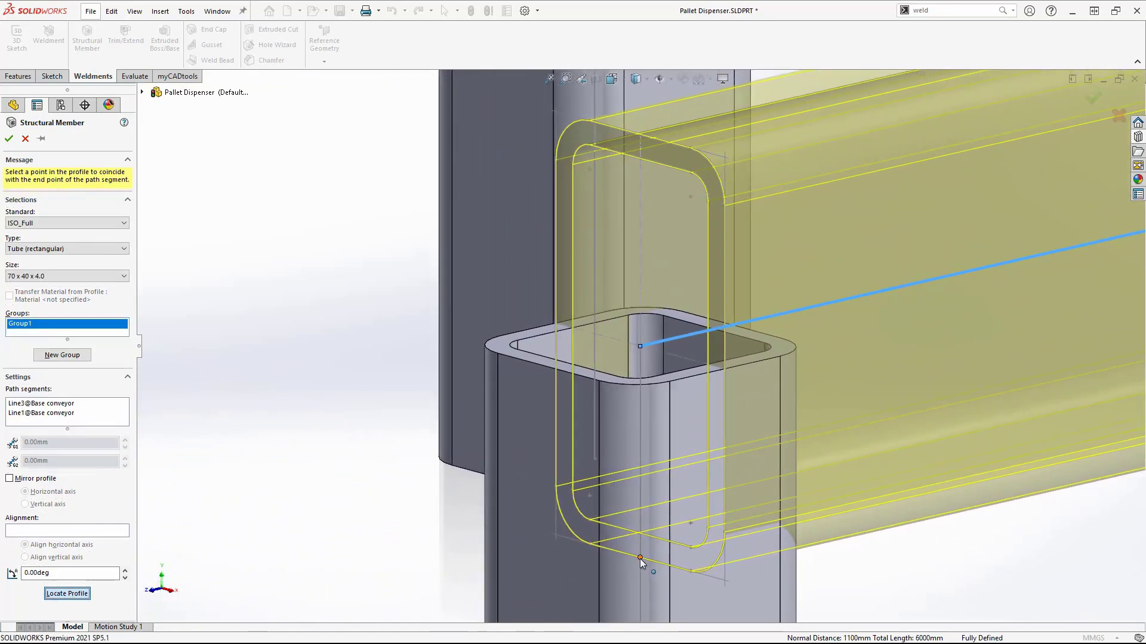
pyautogui.click(642, 560)
# Step: Add a second group with the four sketch lines forming the rectangle on top of the outer uprights
pyautogui.click(69, 373)
pyautogui.scroll(3, 919, 234)
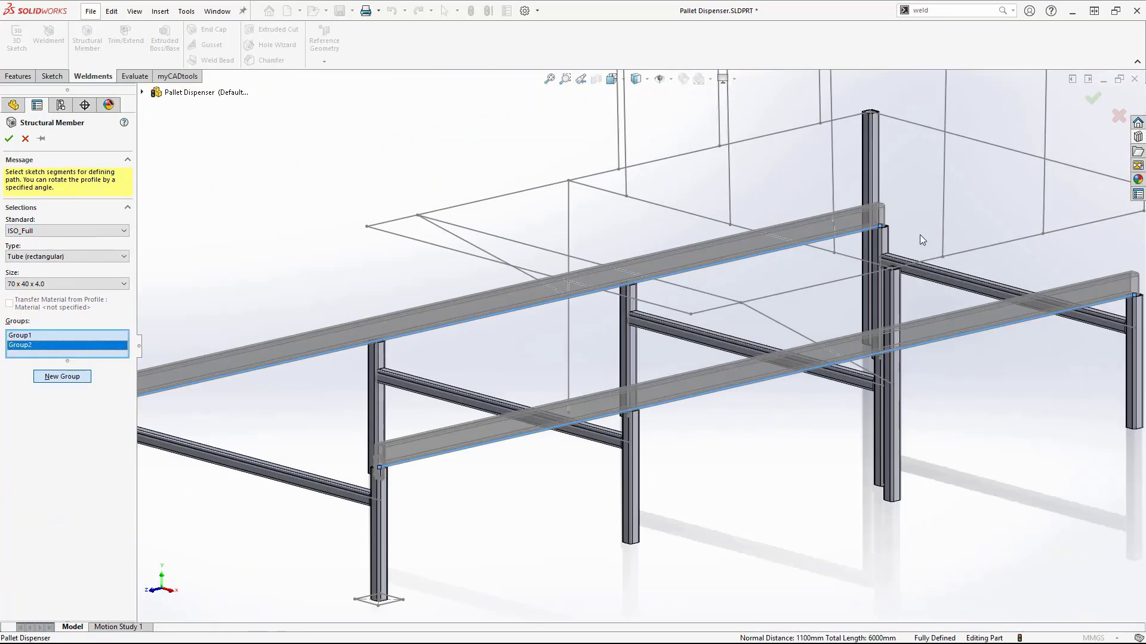
pyautogui.click(972, 250)
pyautogui.click(853, 256)
pyautogui.click(841, 113)
pyautogui.click(1044, 154)
# Step: Relocate the outer frame group's profile to its bottom-edge midpoint and create the rectangular tubes
pyautogui.keyDown('ctrl'); pyautogui.moveTo(1062, 214); pyautogui.dragTo(893, 293, button='middle'); pyautogui.keyUp('ctrl')
pyautogui.scroll(-7, 894, 293)
pyautogui.scroll(-3, 85, 586)
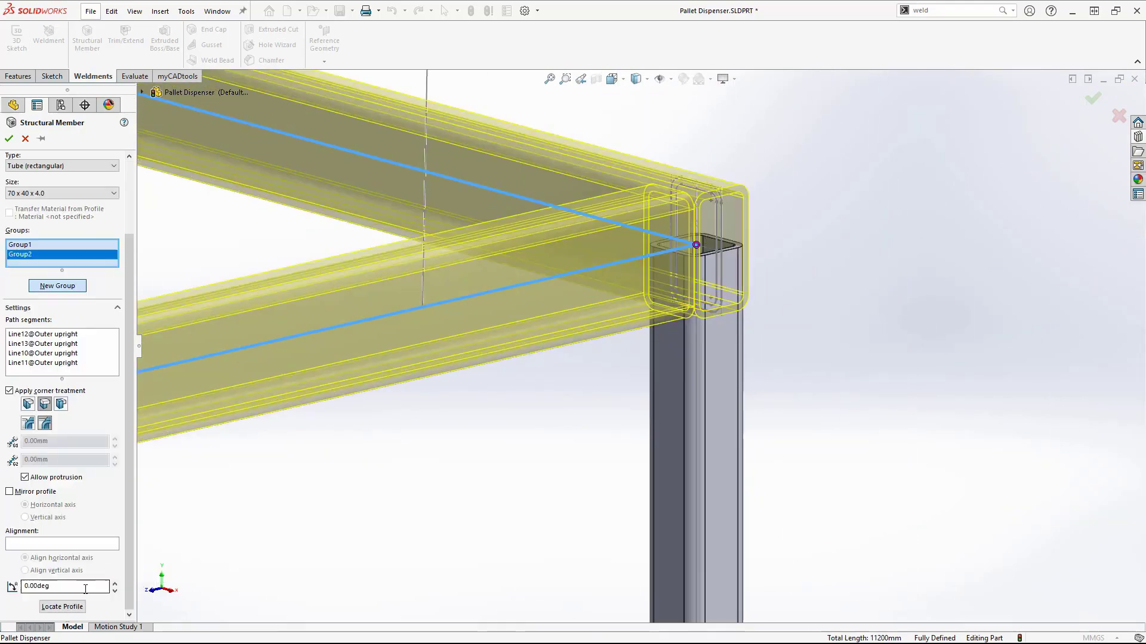
pyautogui.click(70, 606)
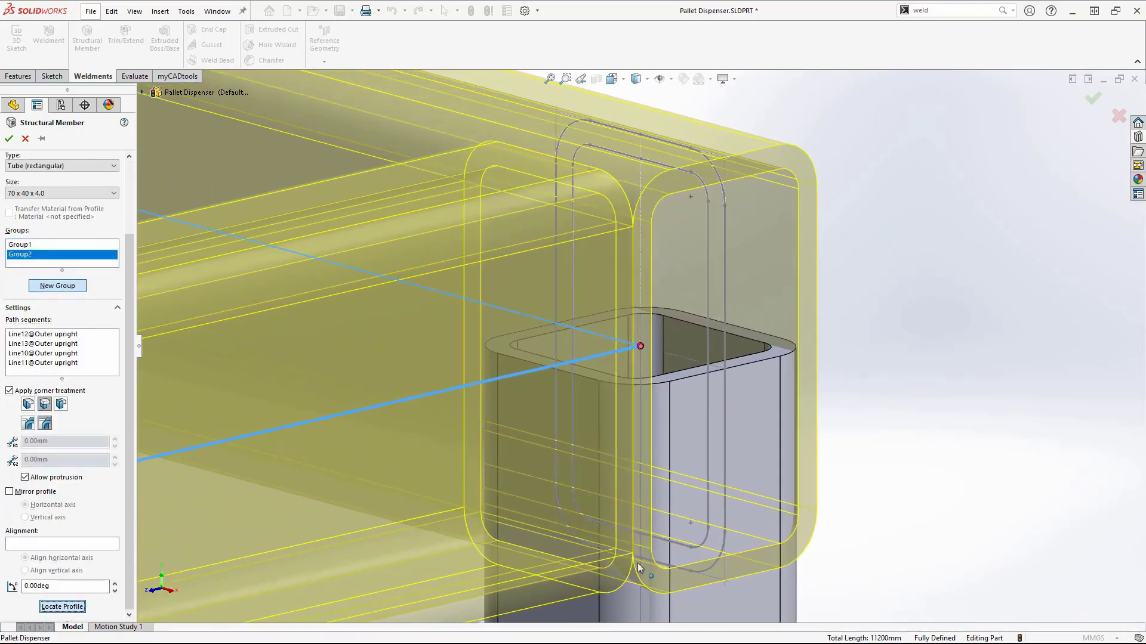
pyautogui.click(638, 558)
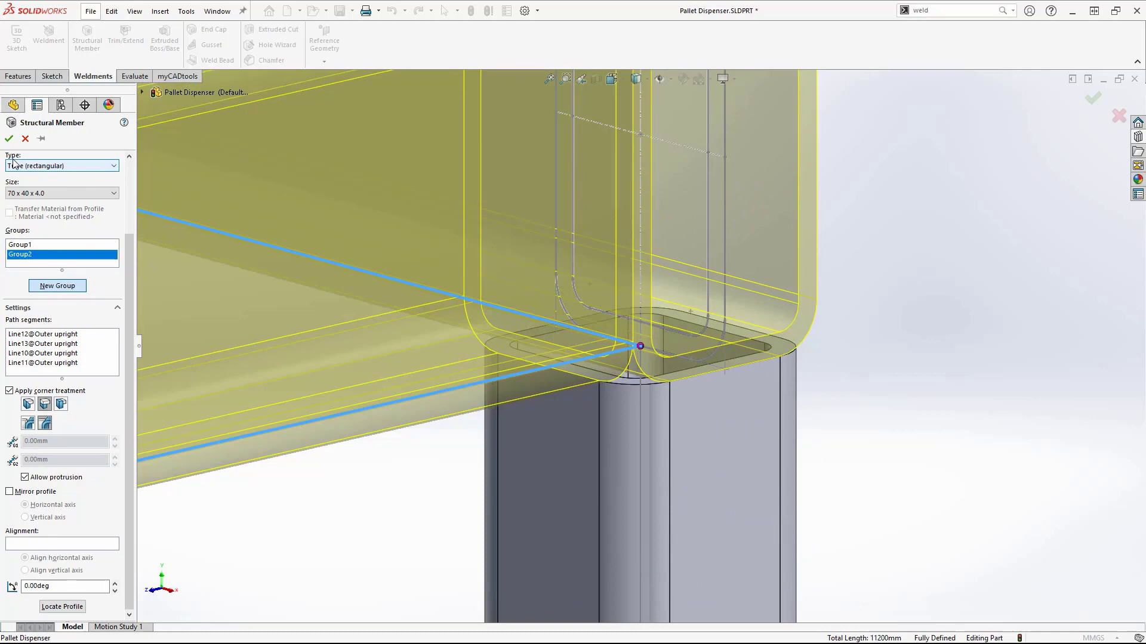
pyautogui.click(8, 139)
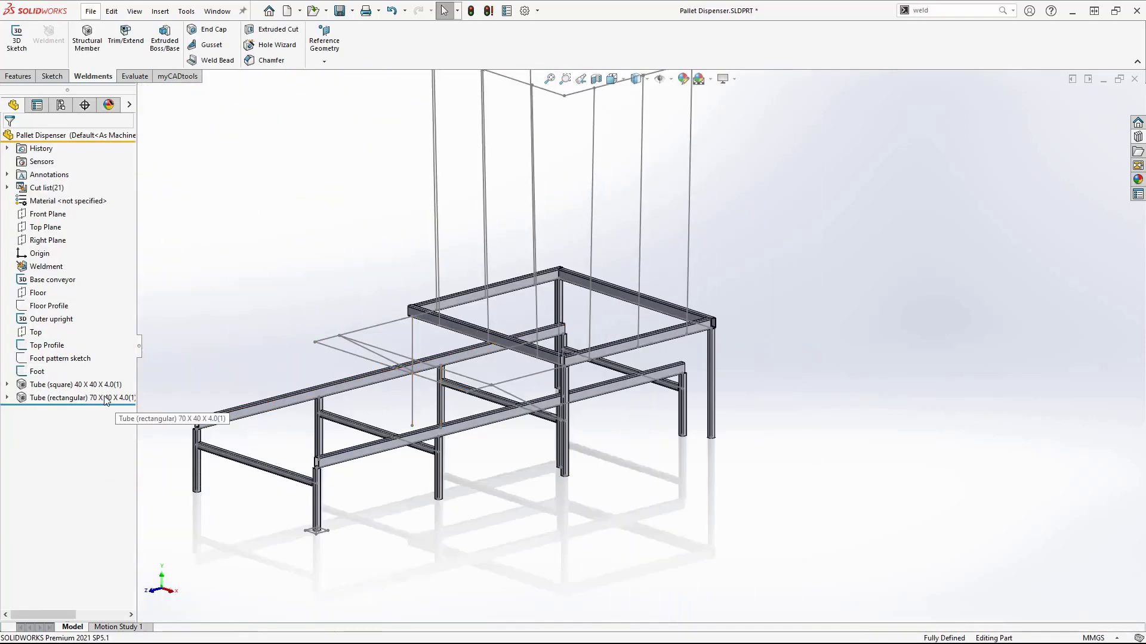
# Step: Edit the first square tube member to add the missing fourth outer upright to its first group
pyautogui.click(89, 384)
pyautogui.click(111, 352)
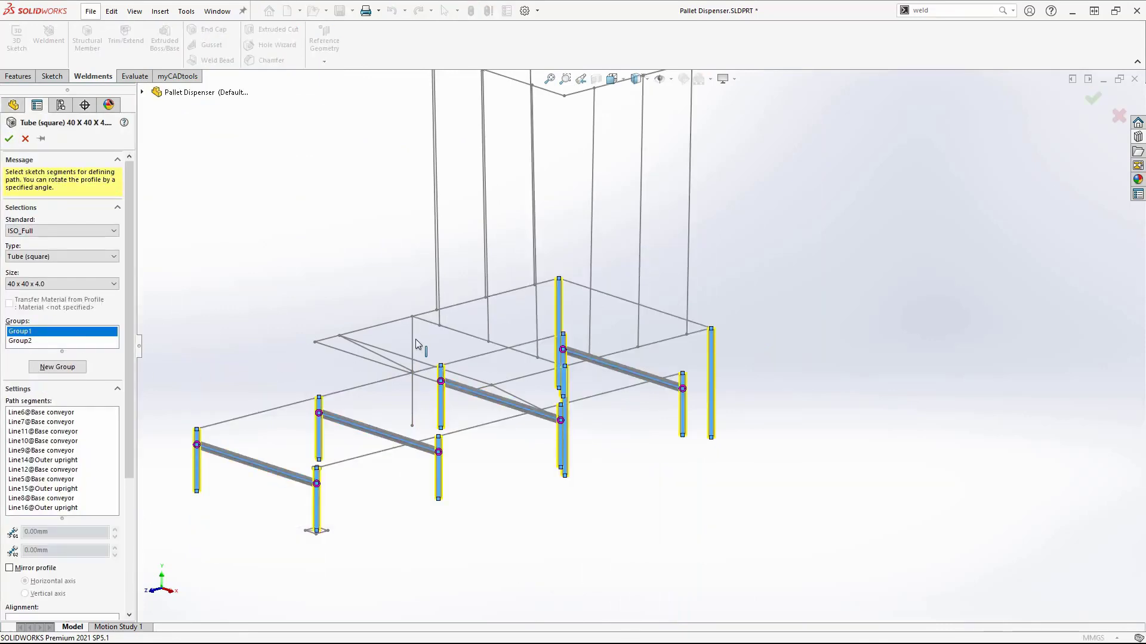
pyautogui.click(412, 358)
pyautogui.click(9, 138)
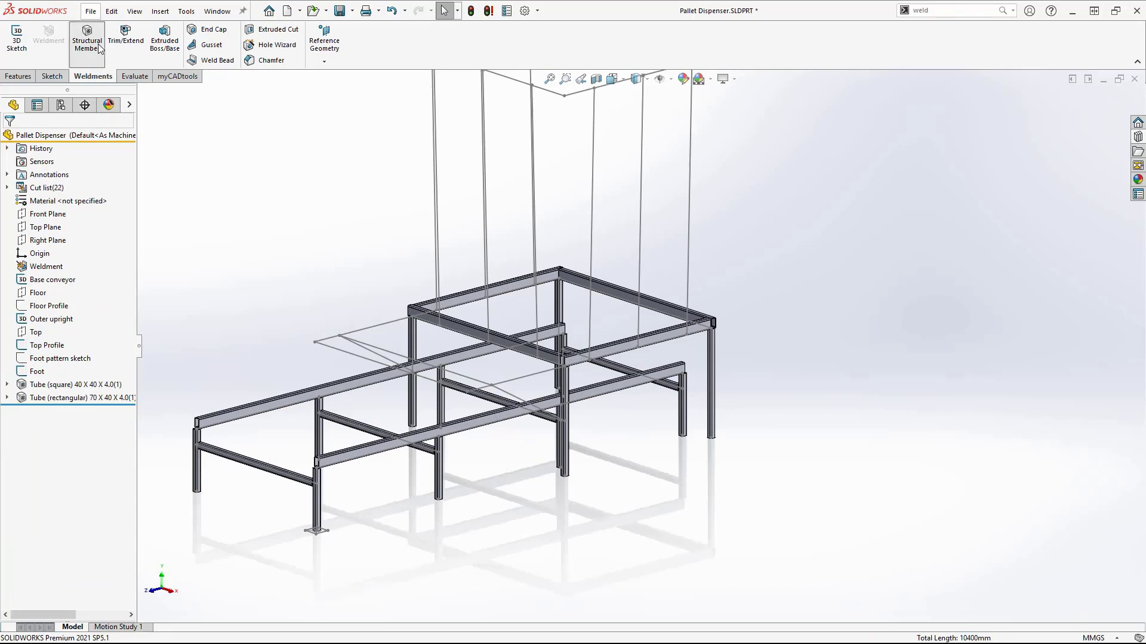
# Step: Set up a new structural member as an ISO_Full square tube of size 40 x 40 x 4.0
pyautogui.click(96, 42)
pyautogui.click(42, 248)
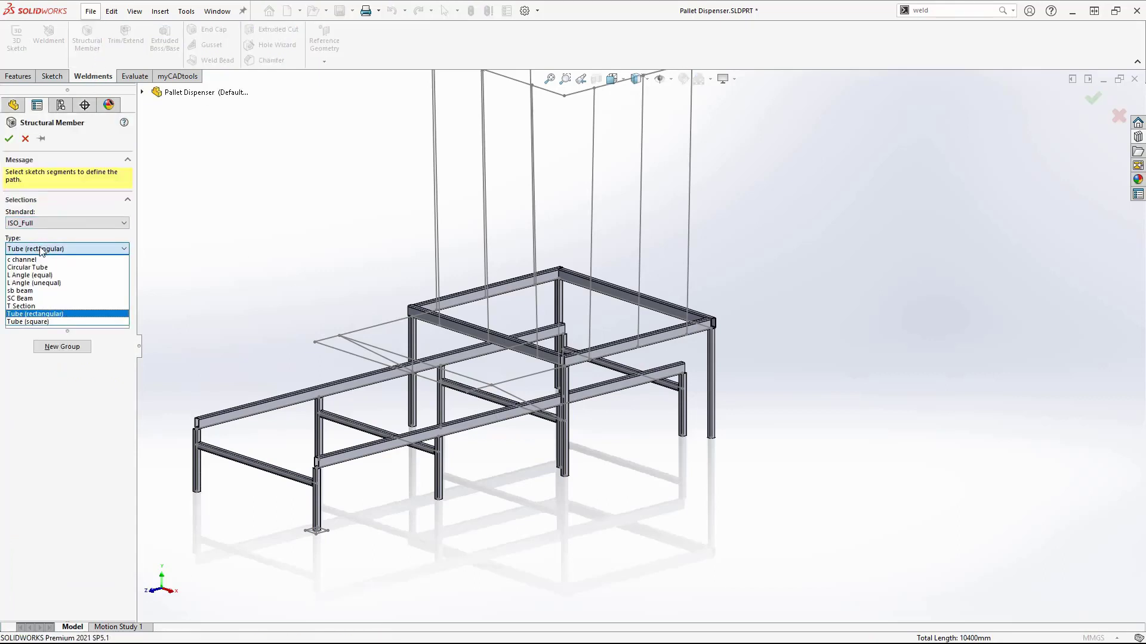
pyautogui.click(41, 325)
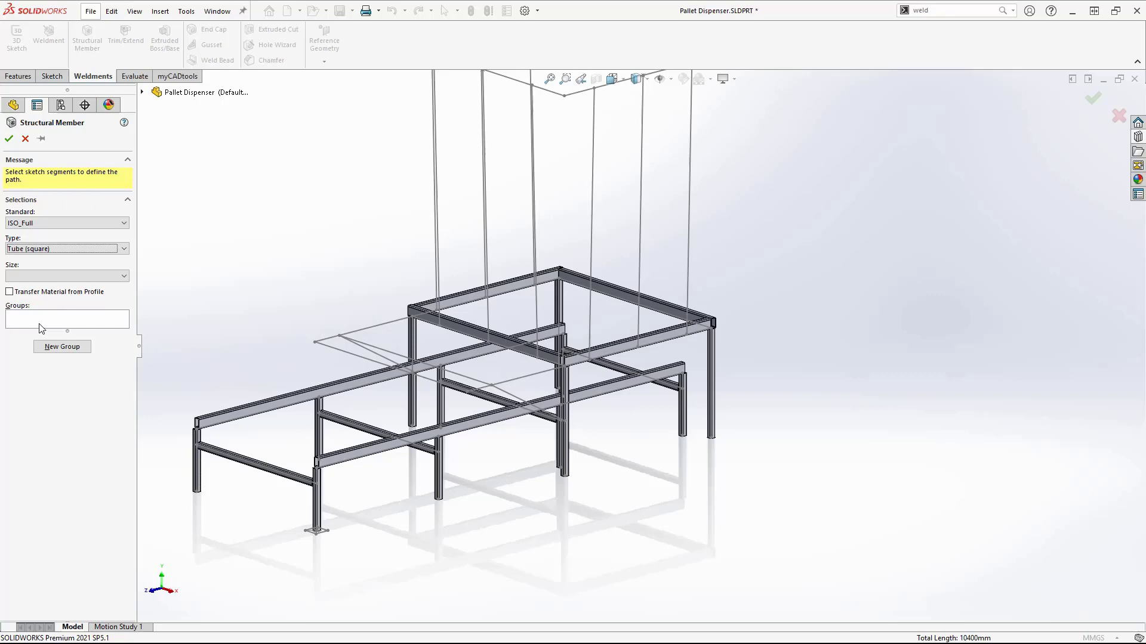
pyautogui.click(44, 277)
pyautogui.click(40, 287)
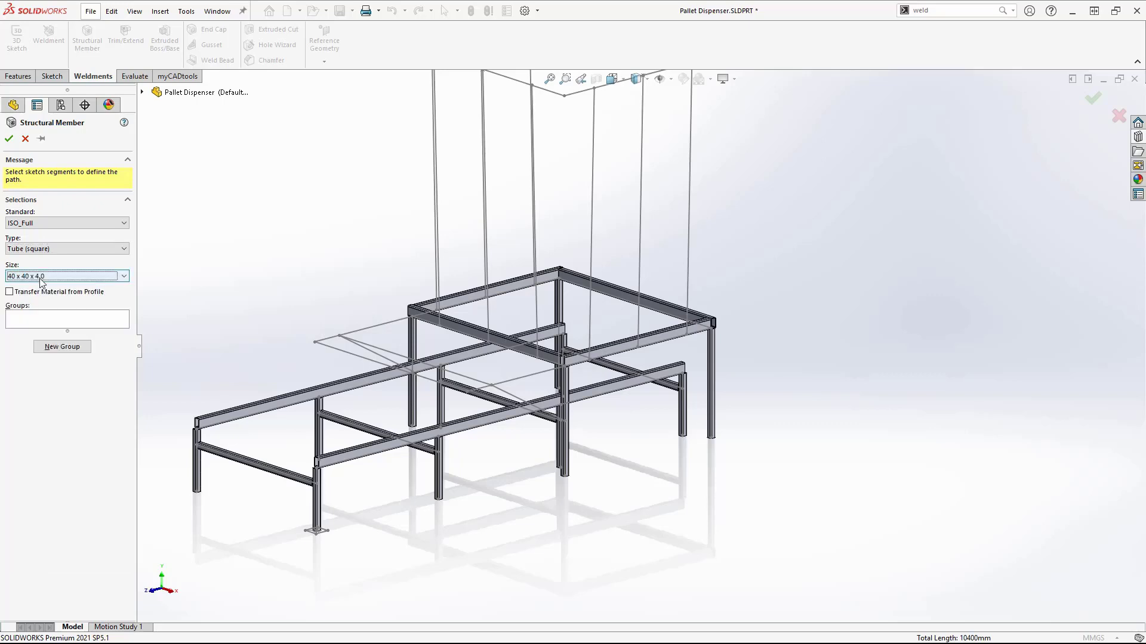
# Step: Assign the projecting frame's side rails, cross members and two diagonal braces to three groups and create the square tubes
pyautogui.moveTo(341, 317); pyautogui.dragTo(302, 337, button='middle')
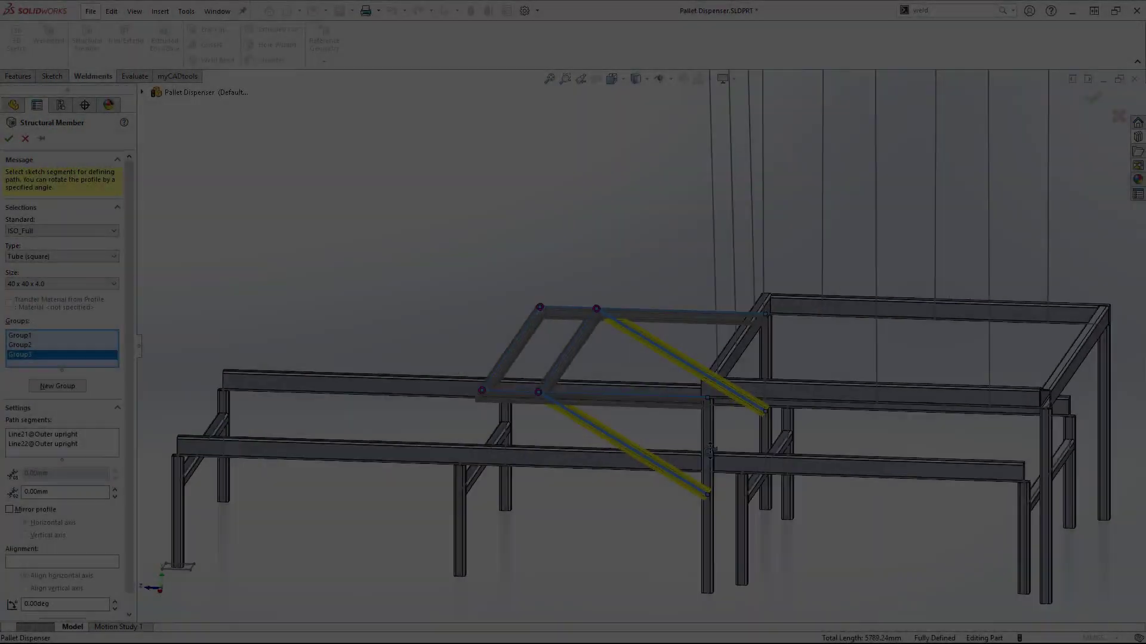
pyautogui.scroll(-5, 612, 319)
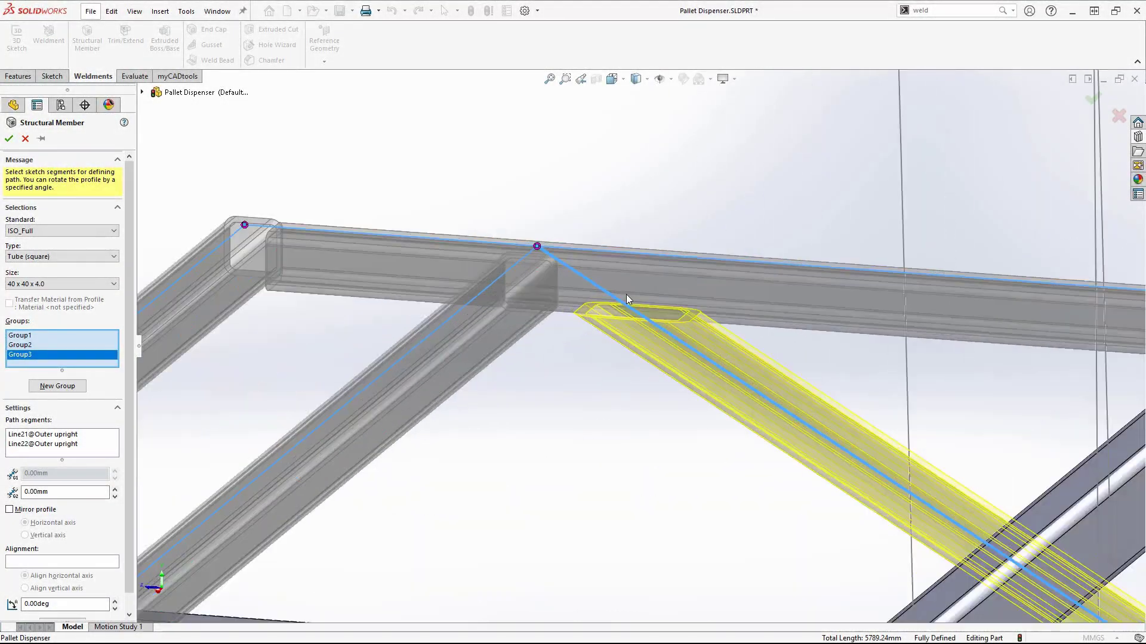
pyautogui.scroll(-2, 625, 294)
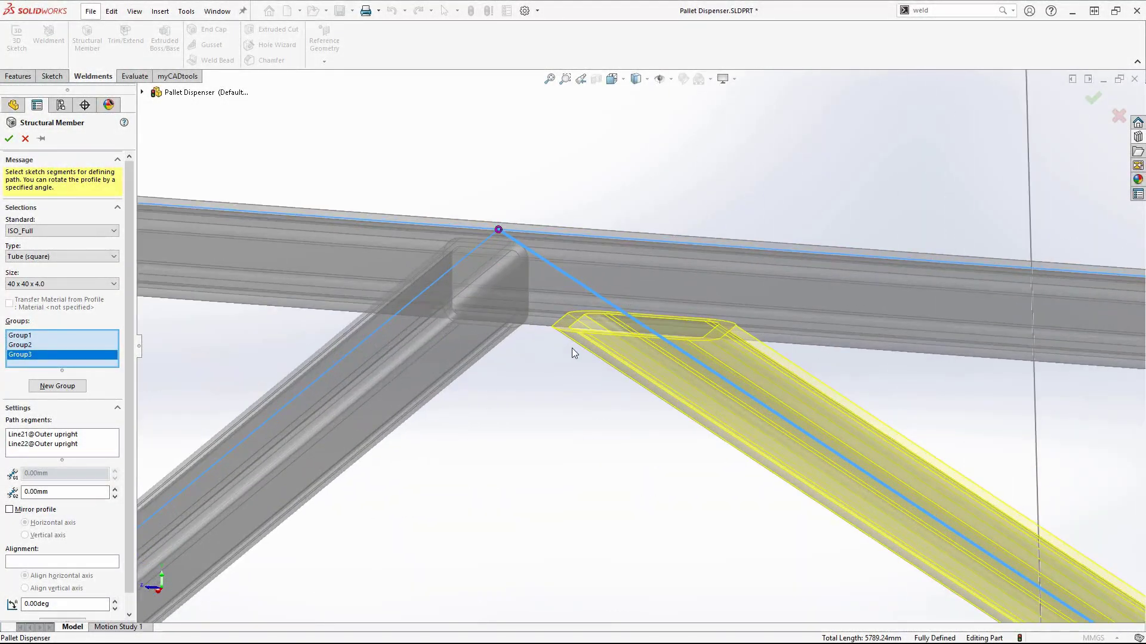
pyautogui.click(10, 139)
pyautogui.scroll(7, 573, 474)
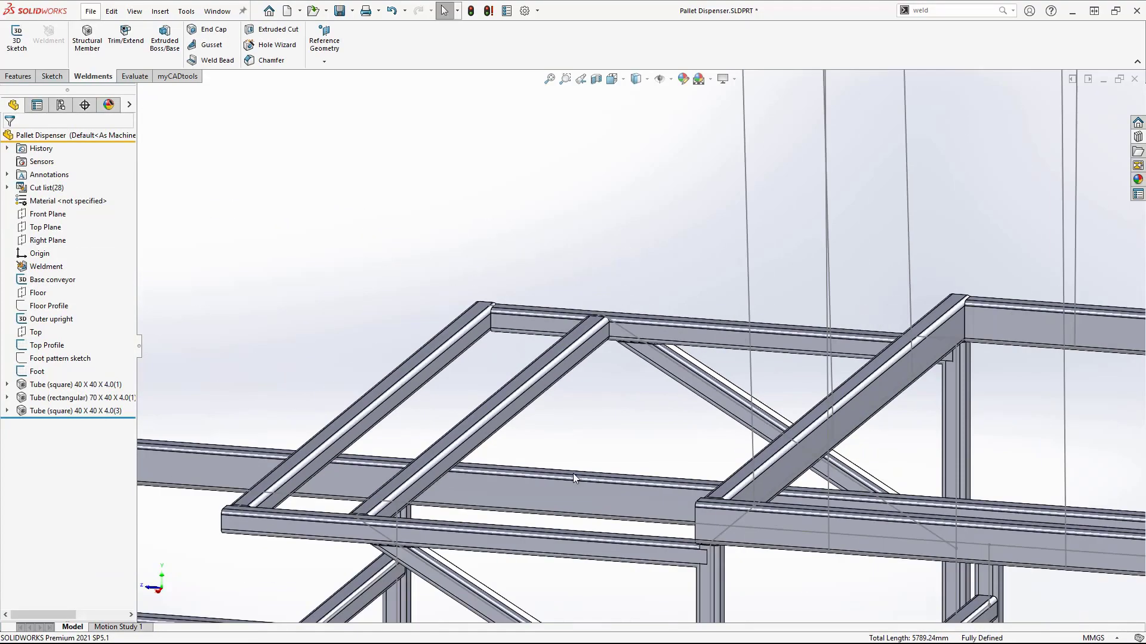
# Step: Define a new 40 x 40 x 4.0 square tube member with the three tall uprights on one side as its first group
pyautogui.moveTo(580, 503); pyautogui.dragTo(596, 517, button='middle')
pyautogui.moveTo(596, 517); pyautogui.dragTo(639, 529, button='middle')
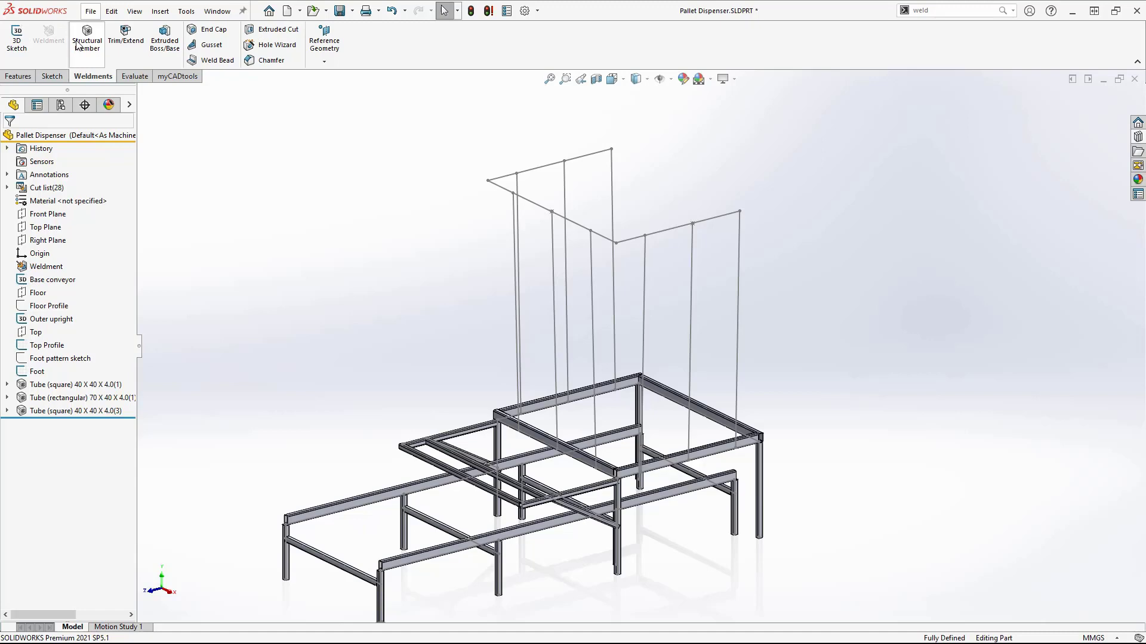
pyautogui.click(83, 43)
pyautogui.moveTo(359, 294); pyautogui.dragTo(224, 296, button='middle')
pyautogui.click(708, 401)
pyautogui.click(677, 391)
pyautogui.click(647, 379)
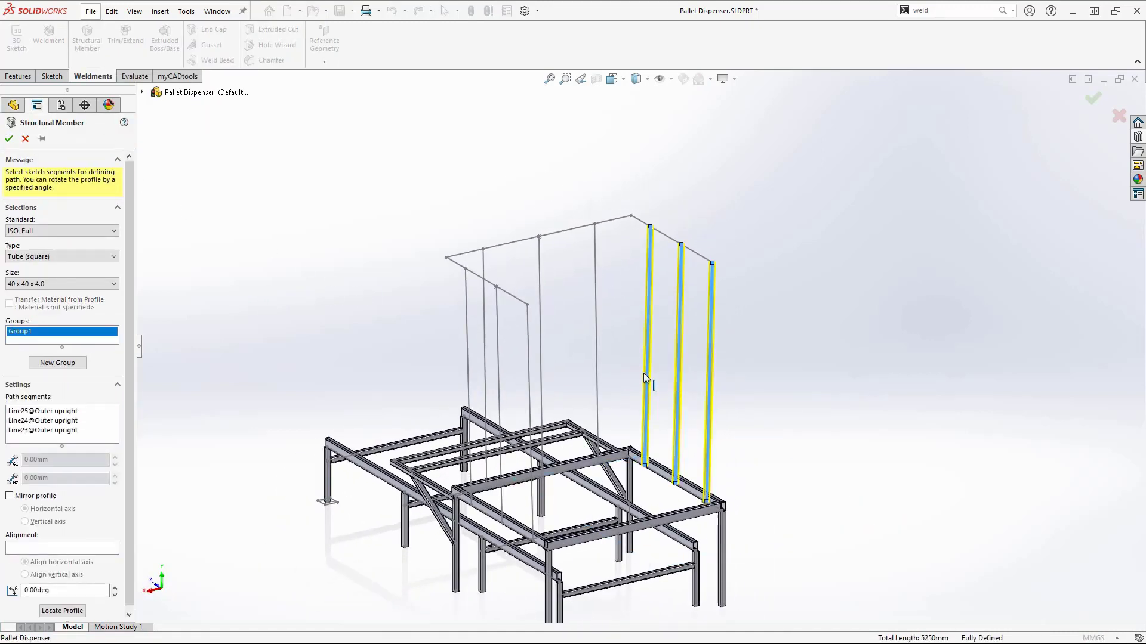
# Step: Add separate groups for the three back uprights and the three uprights on the opposite side
pyautogui.click(58, 366)
pyautogui.click(596, 304)
pyautogui.click(540, 316)
pyautogui.click(484, 328)
pyautogui.click(72, 376)
# Step: Add a fourth group with the top profile line running across three side uprights
pyautogui.click(58, 385)
pyautogui.moveTo(501, 332); pyautogui.dragTo(359, 284, button='middle')
pyautogui.scroll(-6, 286, 235)
pyautogui.scroll(-3, 609, 214)
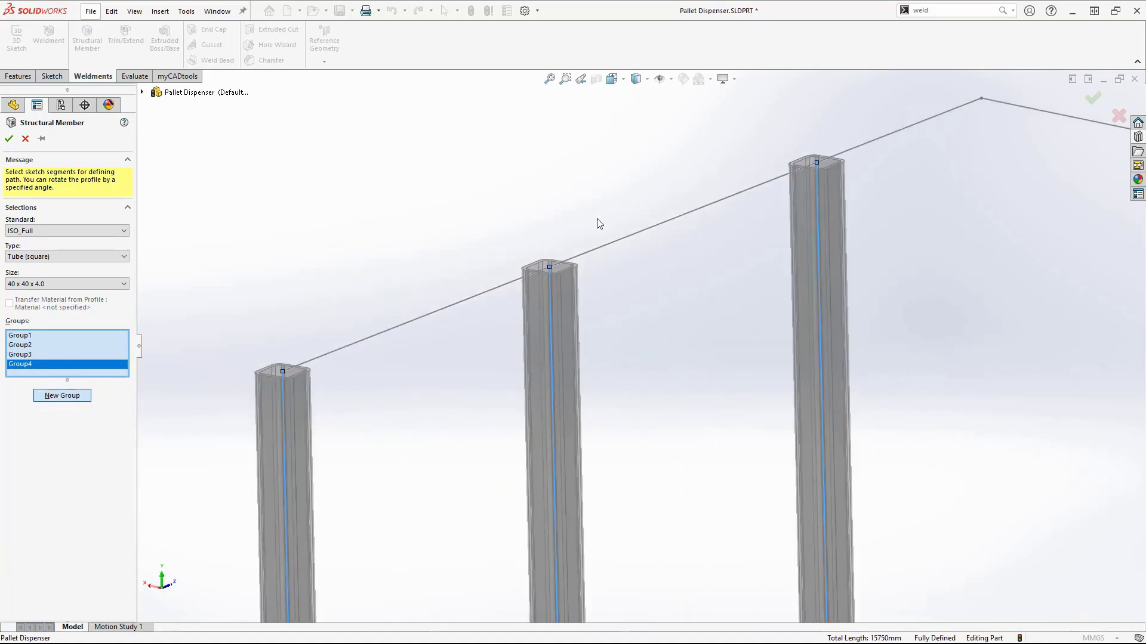
pyautogui.click(489, 296)
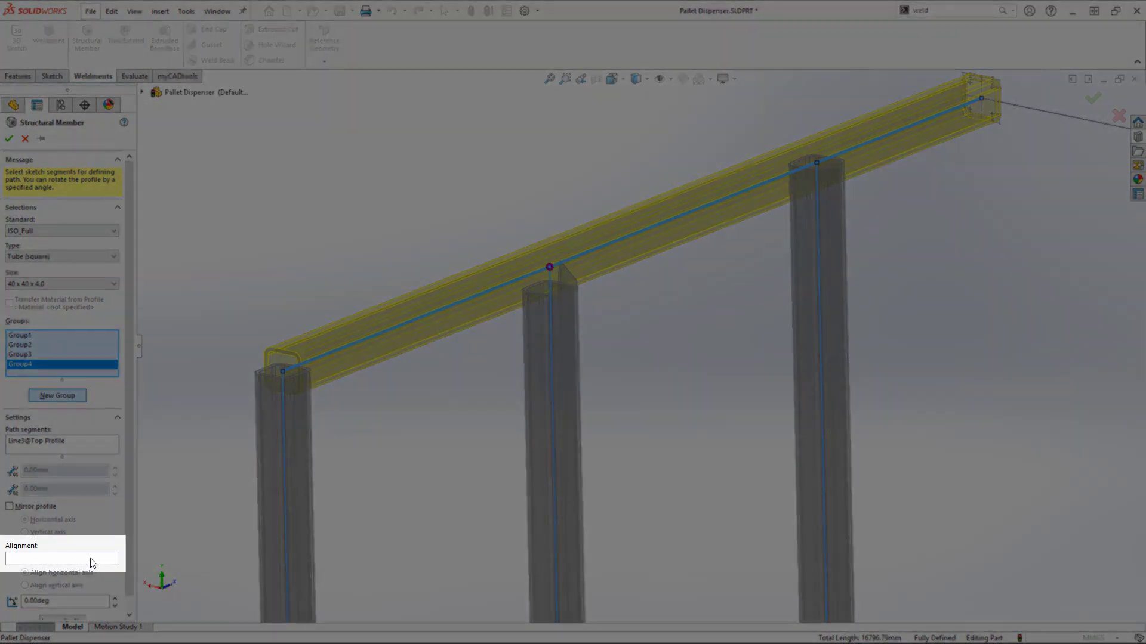
# Step: Align the horizontal axis of the top rail's profile to the sketch line of the end upright
pyautogui.click(91, 559)
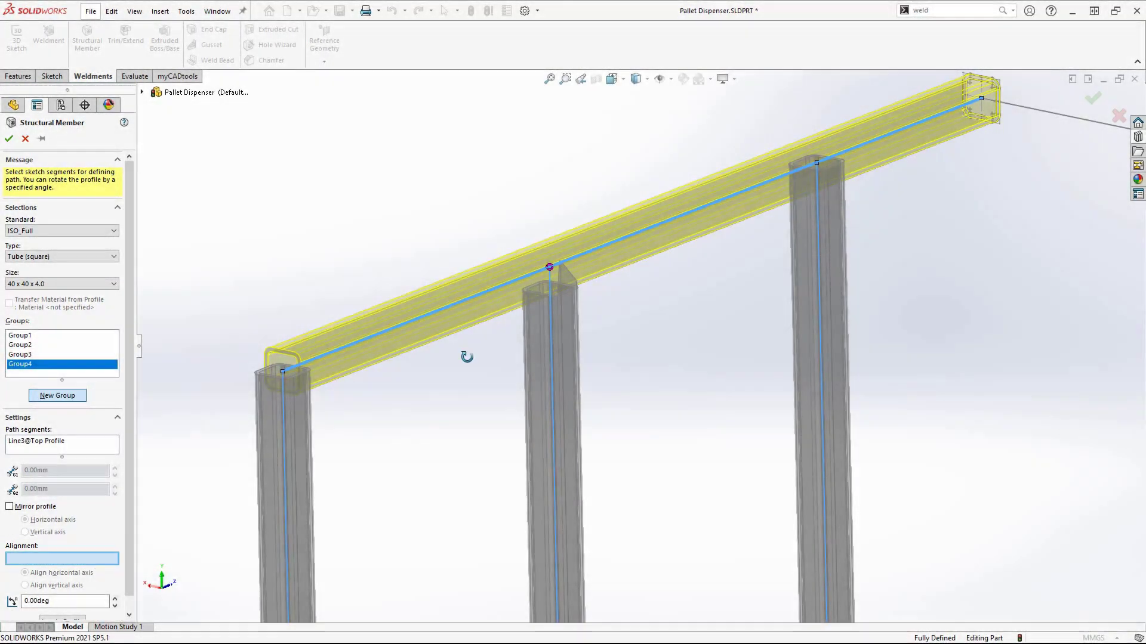
pyautogui.moveTo(468, 355); pyautogui.dragTo(773, 295, button='middle')
pyautogui.scroll(-3, 804, 269)
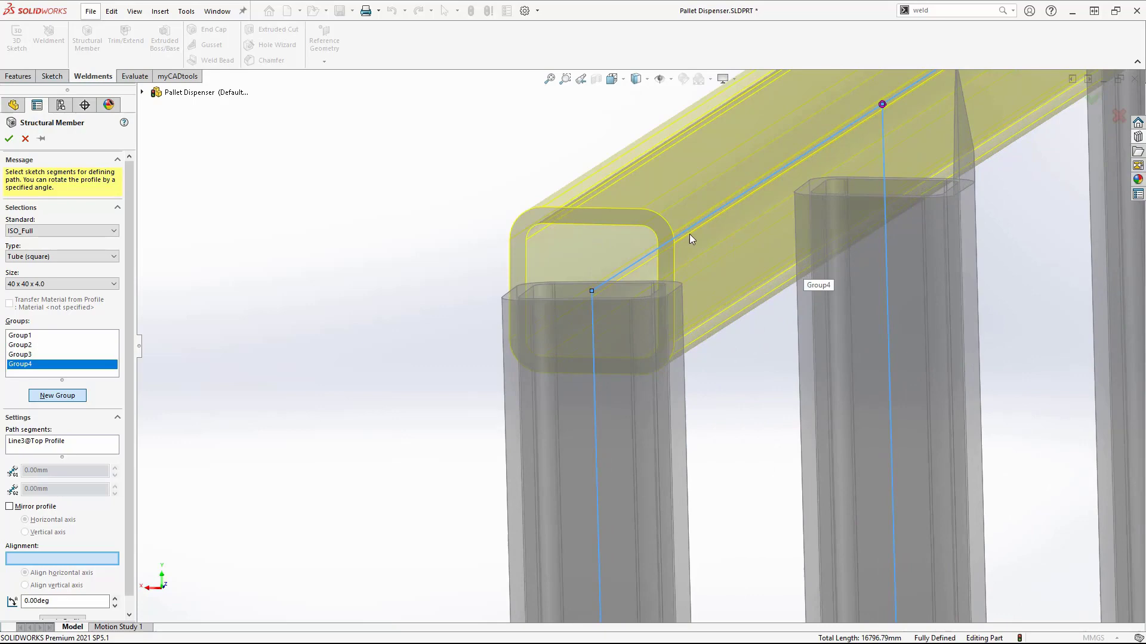
pyautogui.click(593, 357)
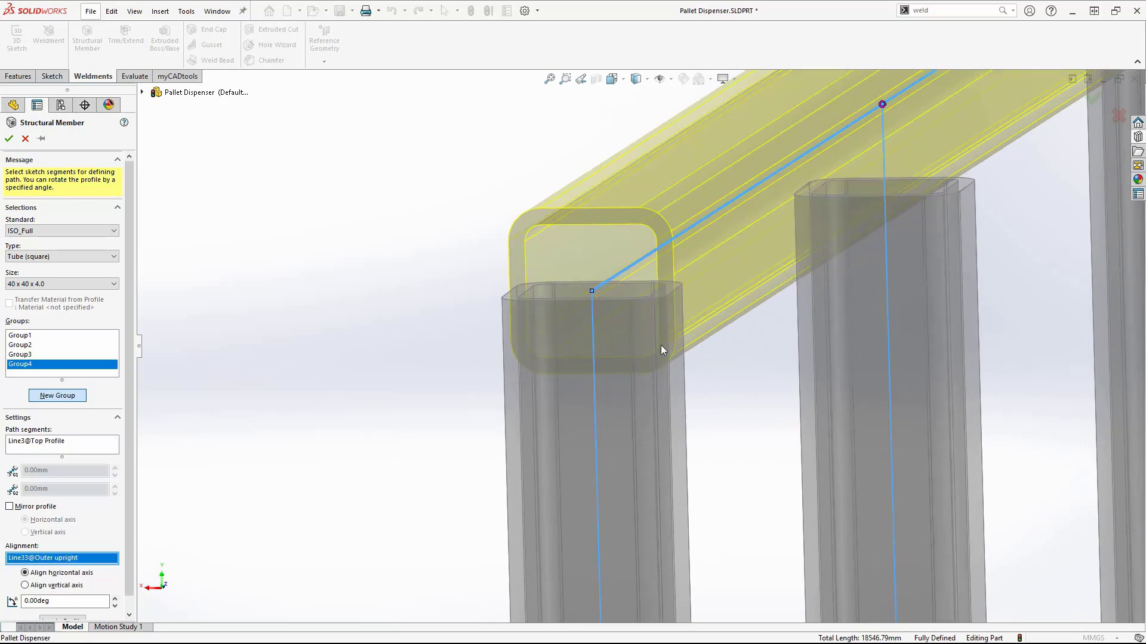
pyautogui.scroll(6, 470, 303)
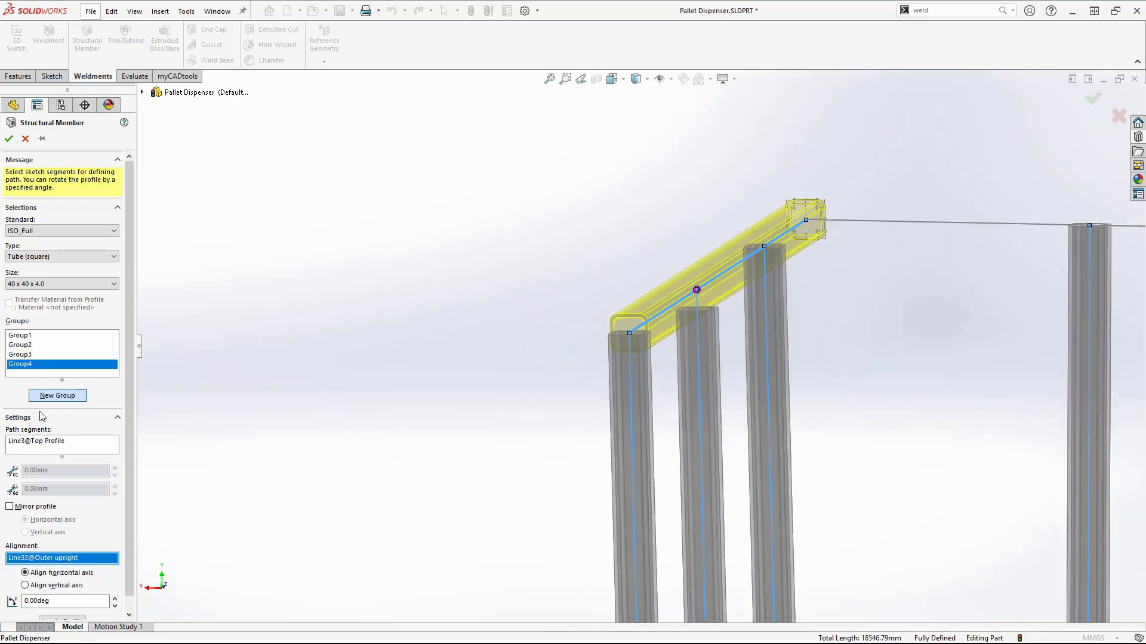
# Step: Add the remaining two top rails as separate groups and create the tubes with their corner mitred at trim order 2
pyautogui.click(49, 396)
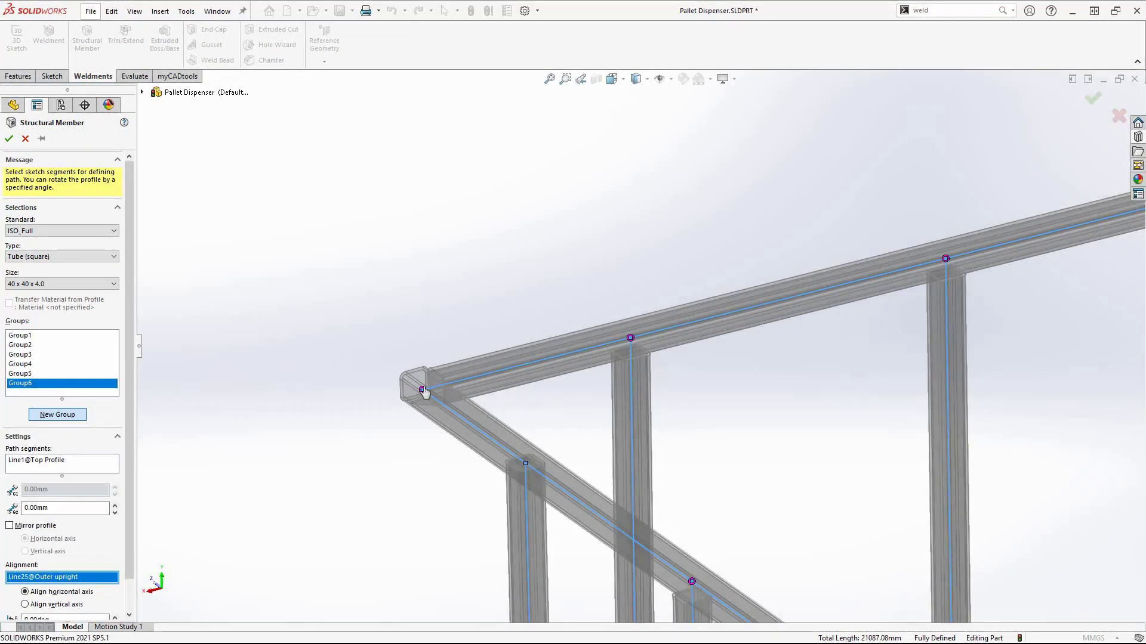
pyautogui.click(423, 391)
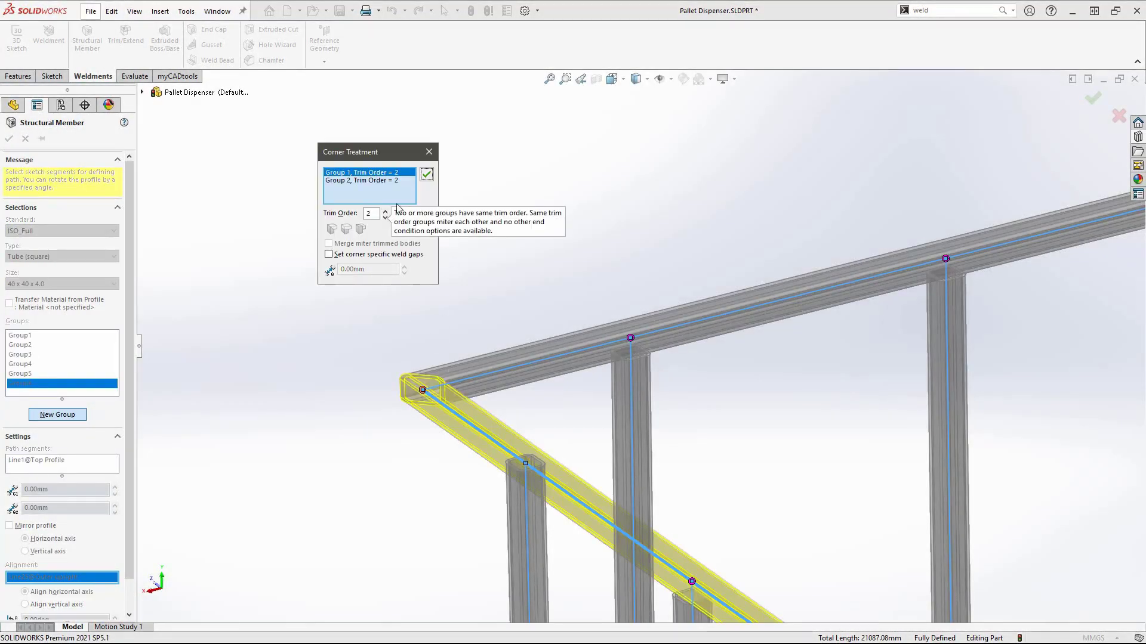
pyautogui.click(426, 174)
pyautogui.scroll(6, 680, 476)
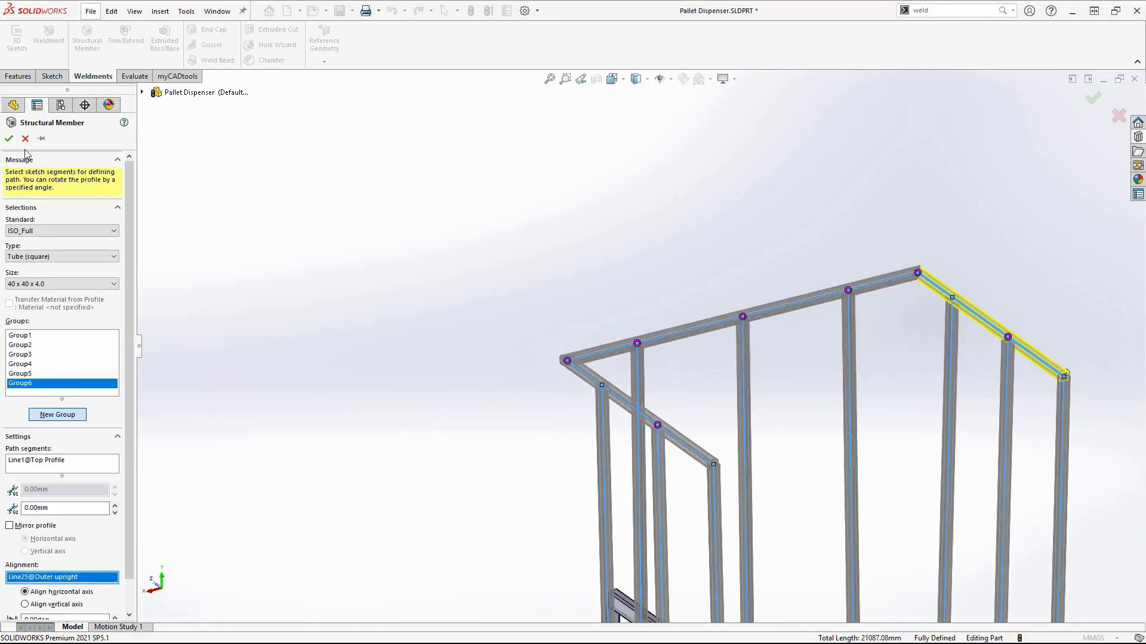
pyautogui.click(9, 139)
# Step: Use Trim/Extend with a butt corner to extend one base conveyor rail across its end leg, taking the leg as trimming boundary
pyautogui.press('z')
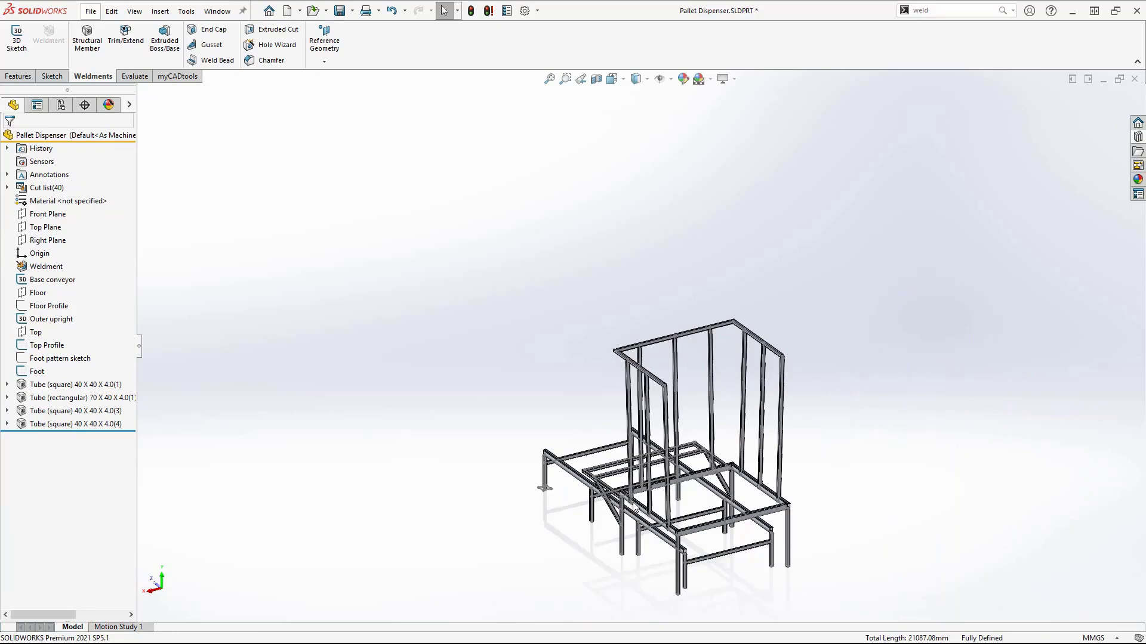
pyautogui.press('Right')
pyautogui.press('Right')
pyautogui.press('Right')
pyautogui.press('Right')
pyautogui.press('Right')
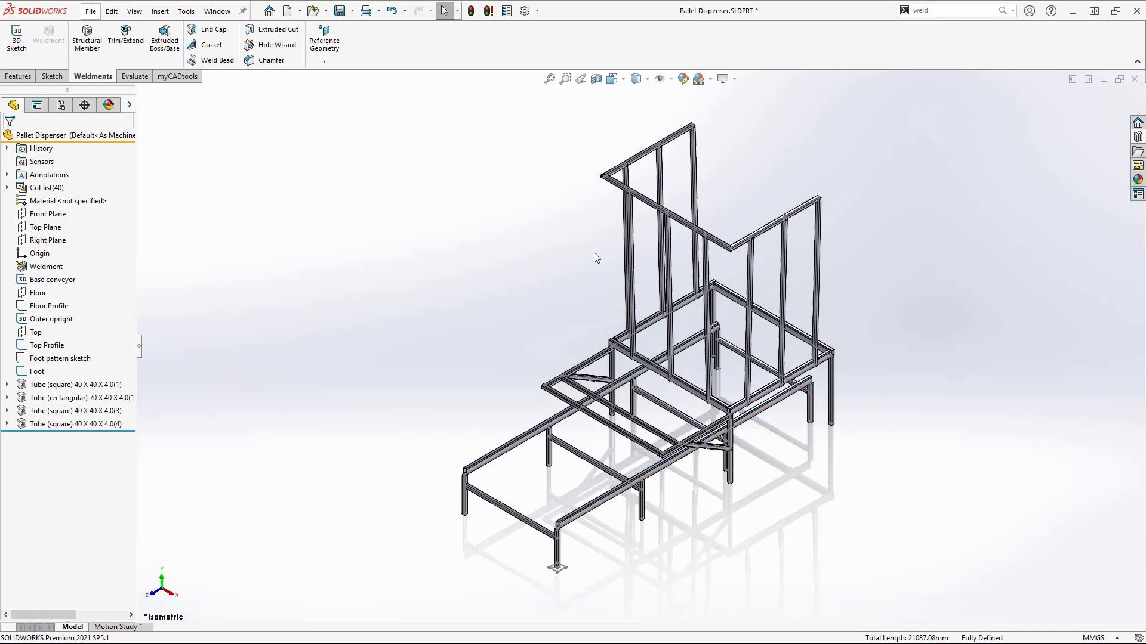
pyautogui.moveTo(792, 244); pyautogui.dragTo(670, 135, button='middle')
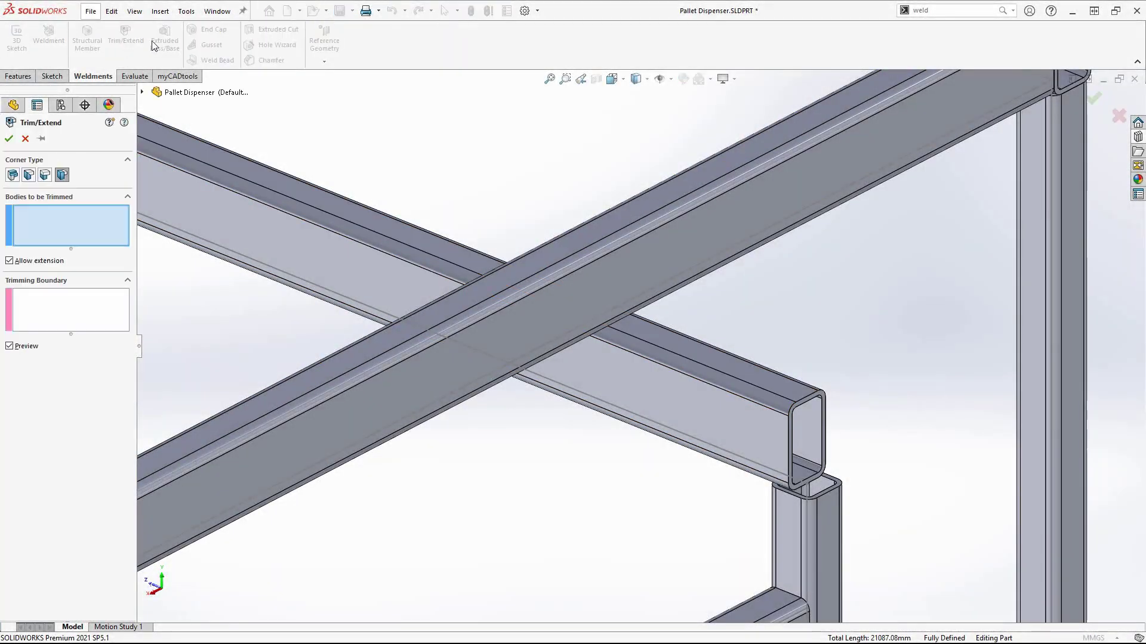
pyautogui.click(773, 430)
pyautogui.click(782, 516)
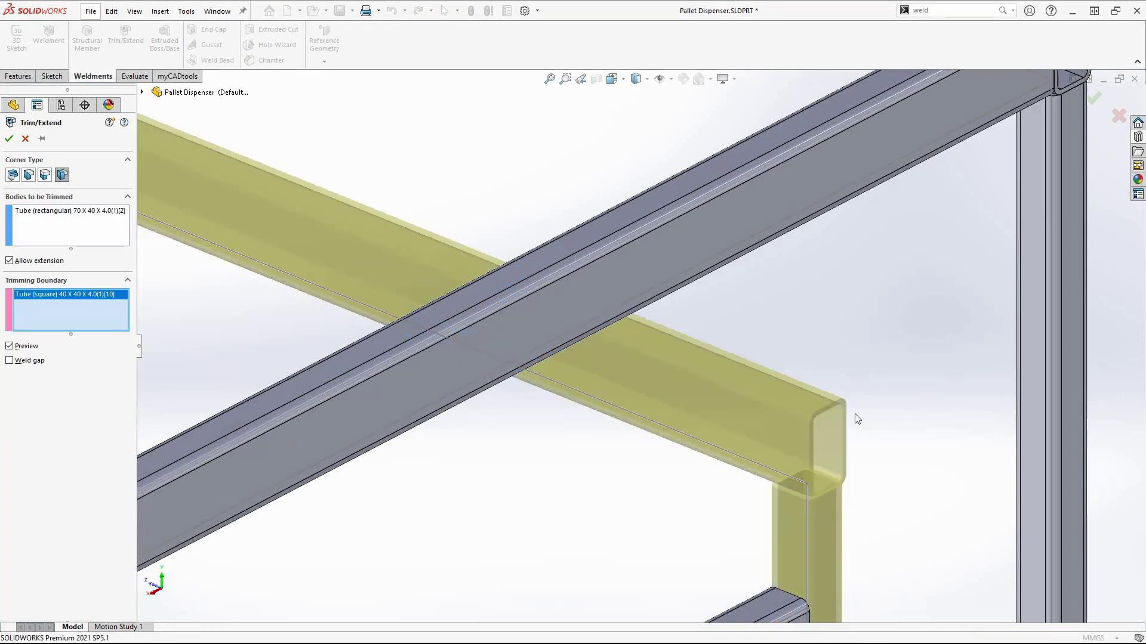
pyautogui.click(9, 138)
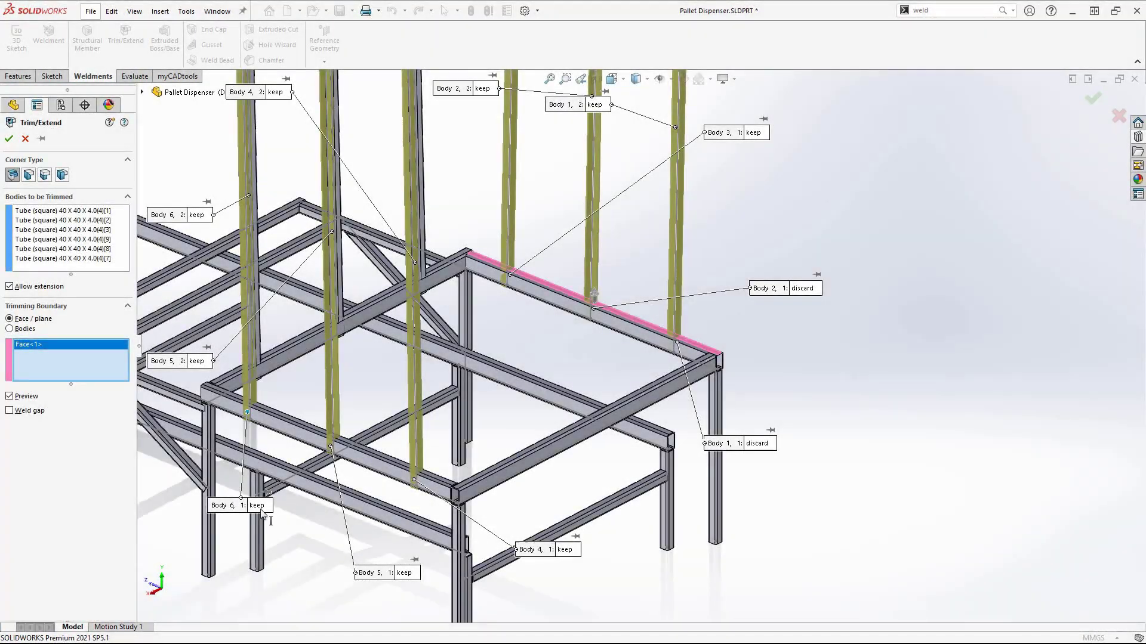
# Step: Discard the lower pieces of bodies 6, 5 and 3 and trim the tall uprights at the outer frame's top face
pyautogui.click(259, 507)
pyautogui.click(404, 574)
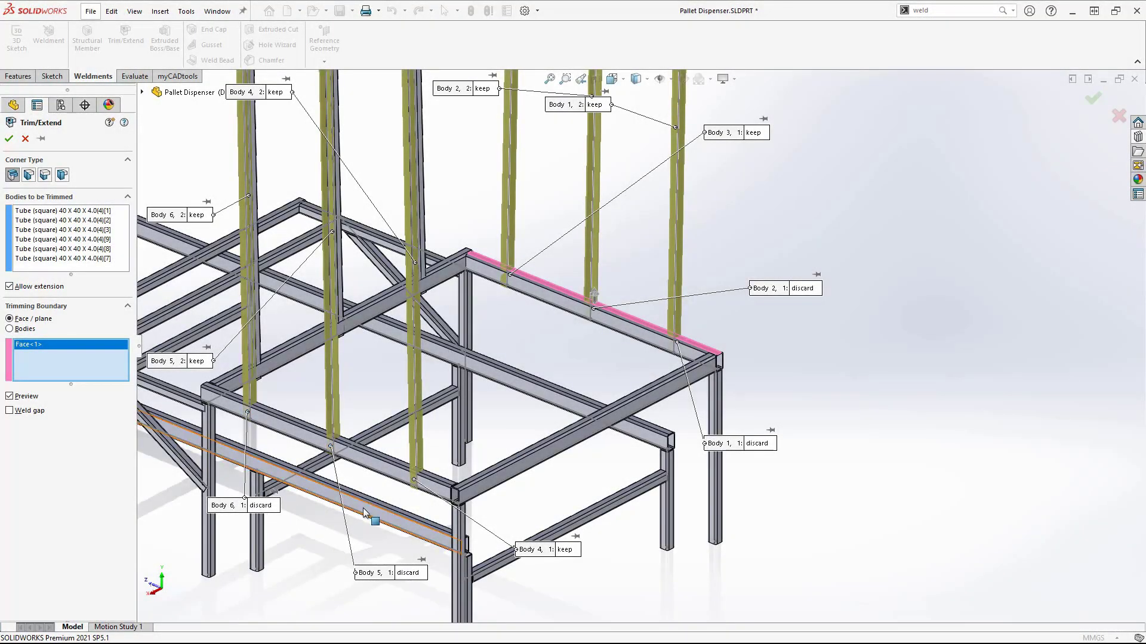
pyautogui.click(752, 133)
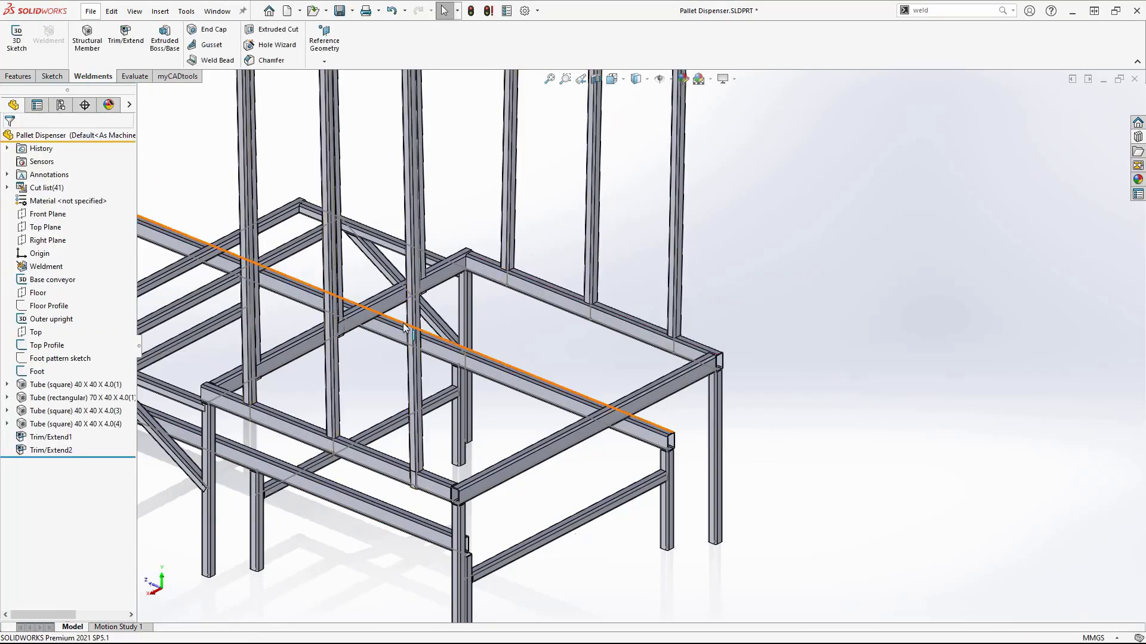
# Step: Use Trim/Extend with a mitred corner to join the end of the open top rail to the end upright beneath it
pyautogui.scroll(-5, 652, 347)
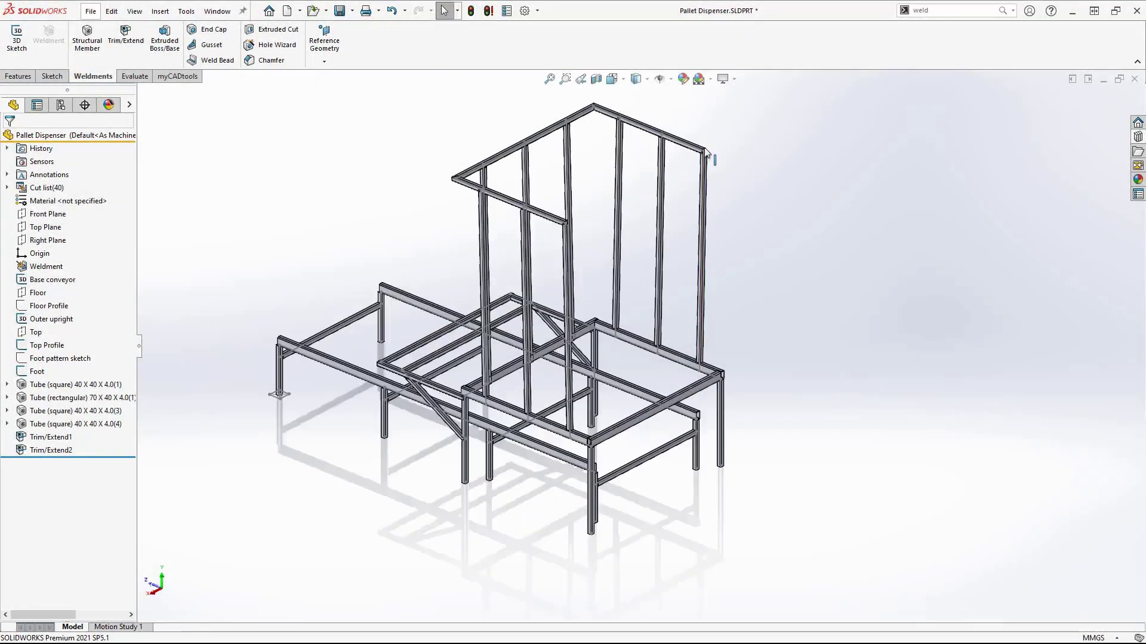
pyautogui.scroll(-6, 699, 216)
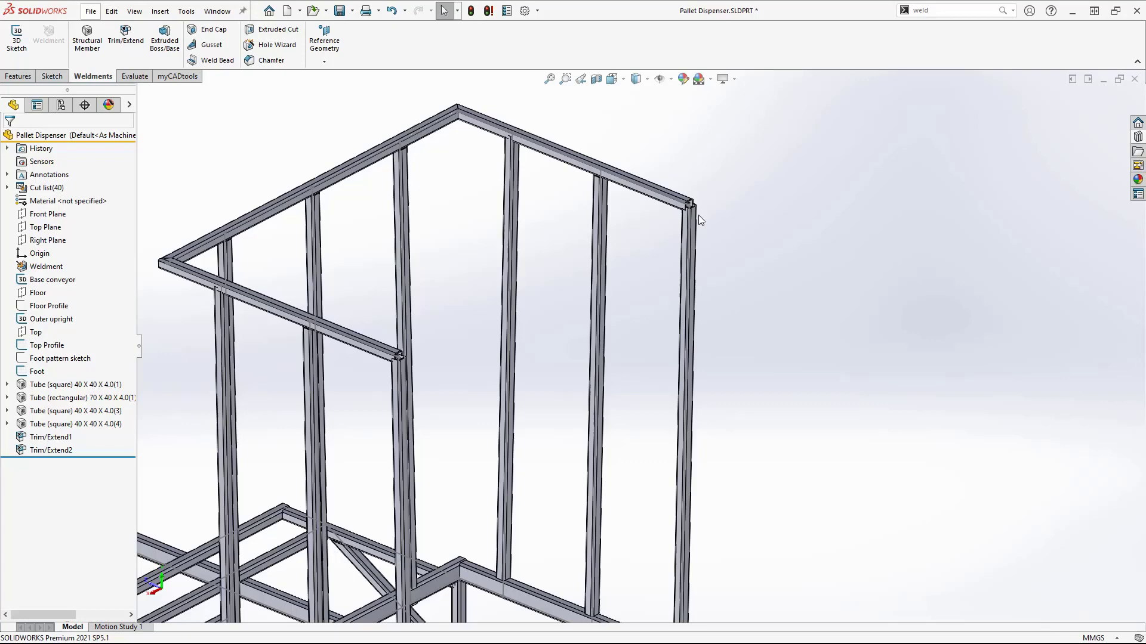
pyautogui.scroll(-5, 700, 220)
pyautogui.click(125, 36)
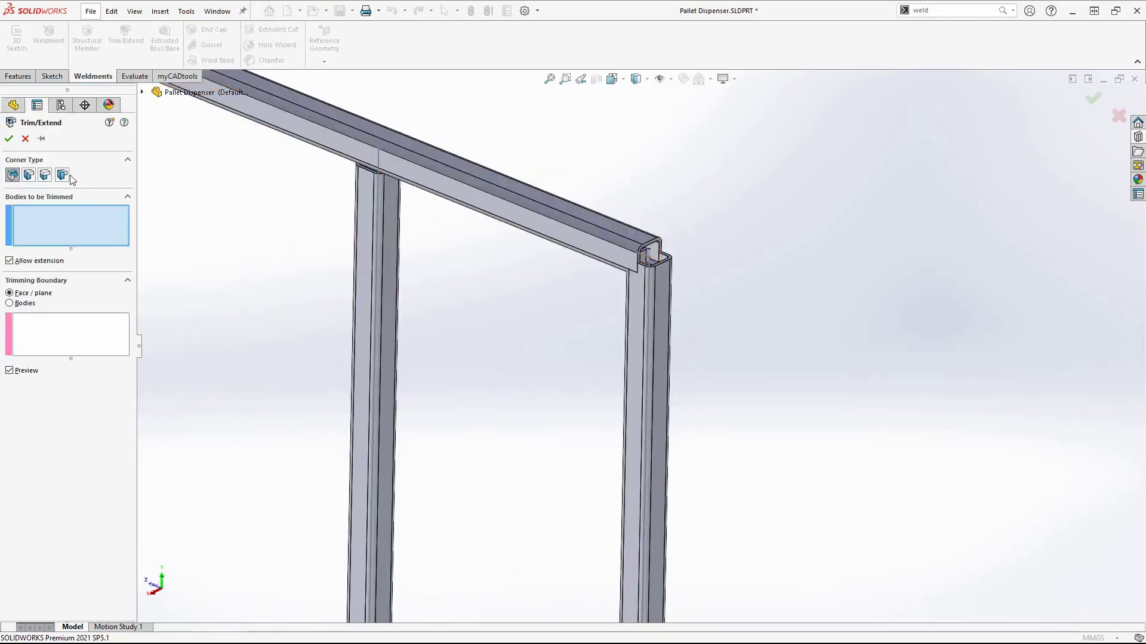
pyautogui.click(29, 177)
pyautogui.click(631, 257)
pyautogui.click(639, 292)
pyautogui.rightClick(639, 293)
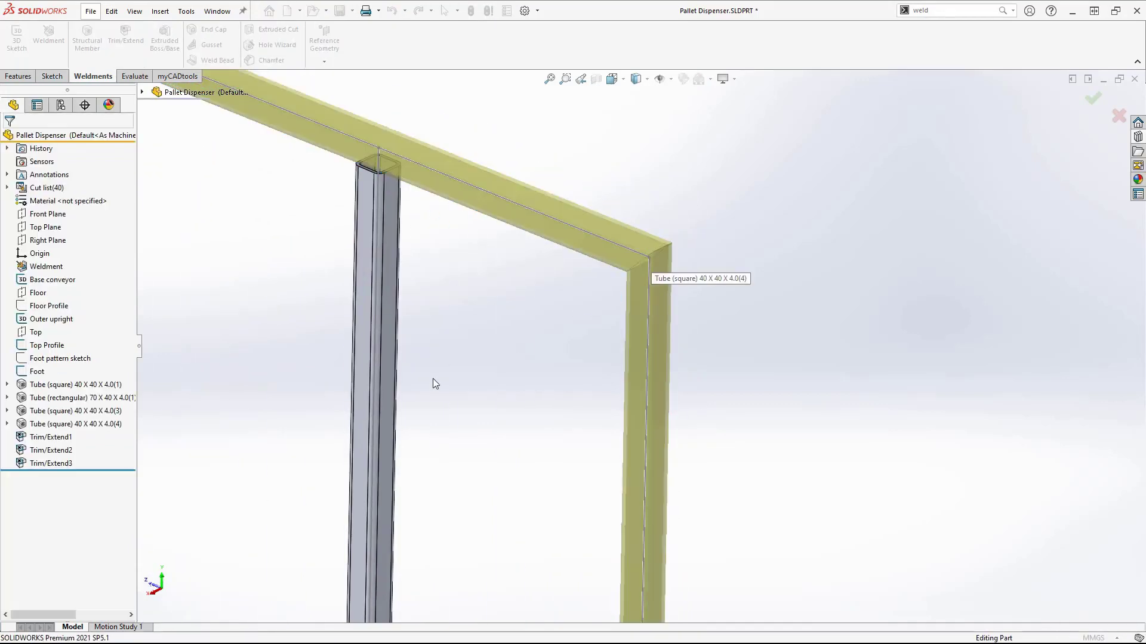
pyautogui.press('Return')
# Step: Extrude the Foot sketch 8 mm blind in the reversed direction to form a base plate under the front conveyor leg
pyautogui.keyDown('ctrl'); pyautogui.moveTo(412, 386); pyautogui.dragTo(677, 223, button='middle'); pyautogui.keyUp('ctrl')
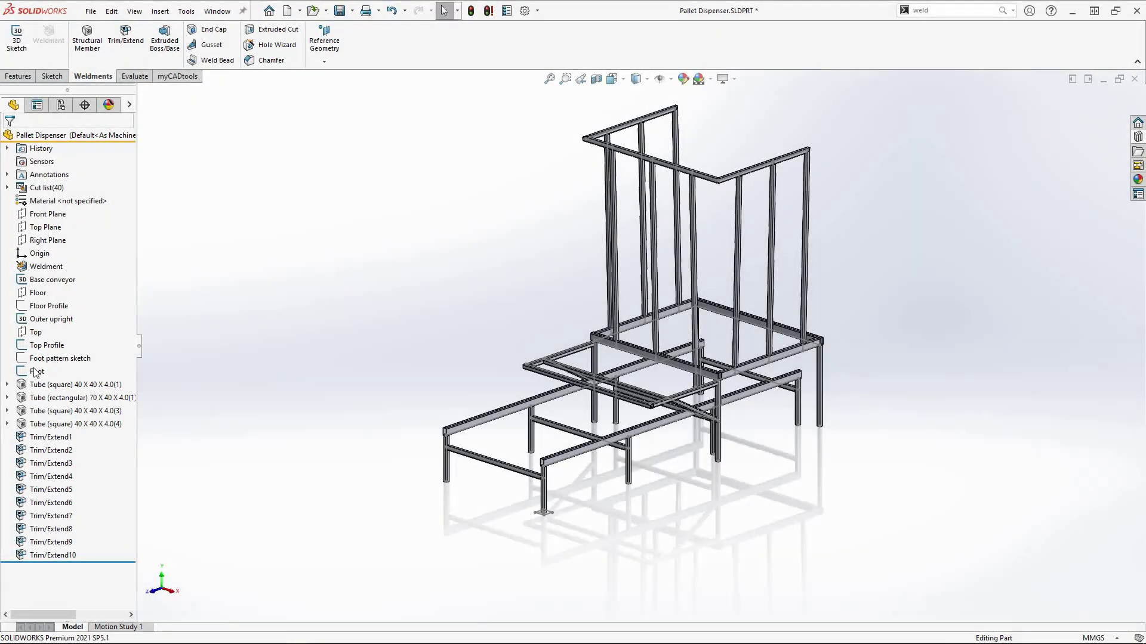
pyautogui.click(35, 371)
pyautogui.click(19, 76)
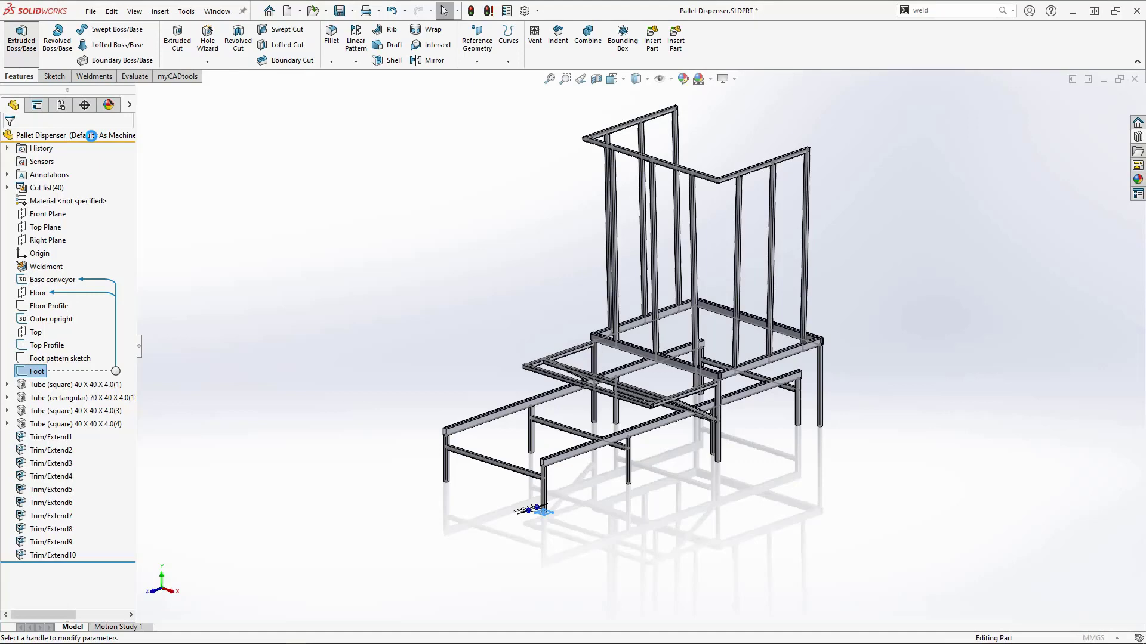
pyautogui.write('8')
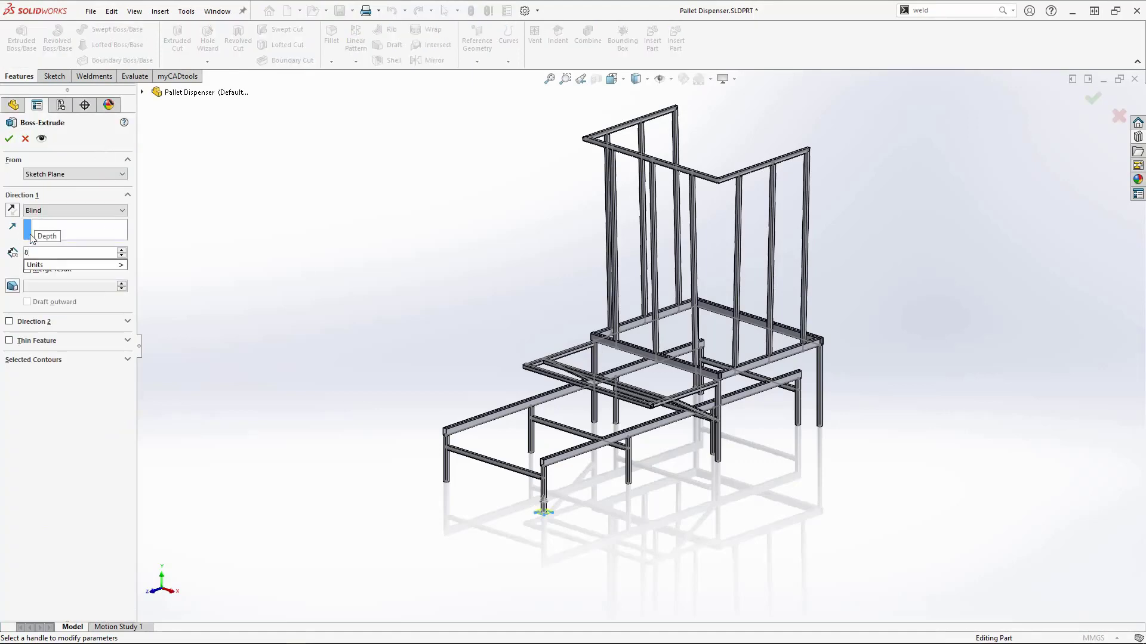
pyautogui.press('Return')
pyautogui.scroll(-5, 518, 513)
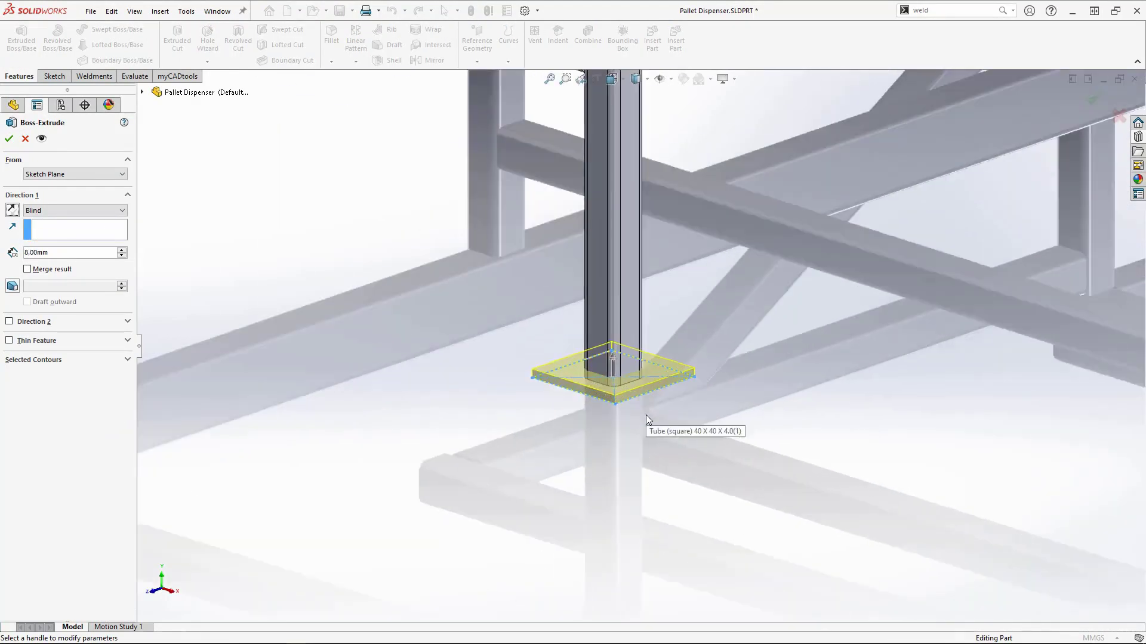
pyautogui.click(12, 210)
pyautogui.click(9, 139)
# Step: Create a sketch driven pattern of the foot plate body from the Foot pattern sketch, using the centroid as reference point
pyautogui.scroll(7, 802, 234)
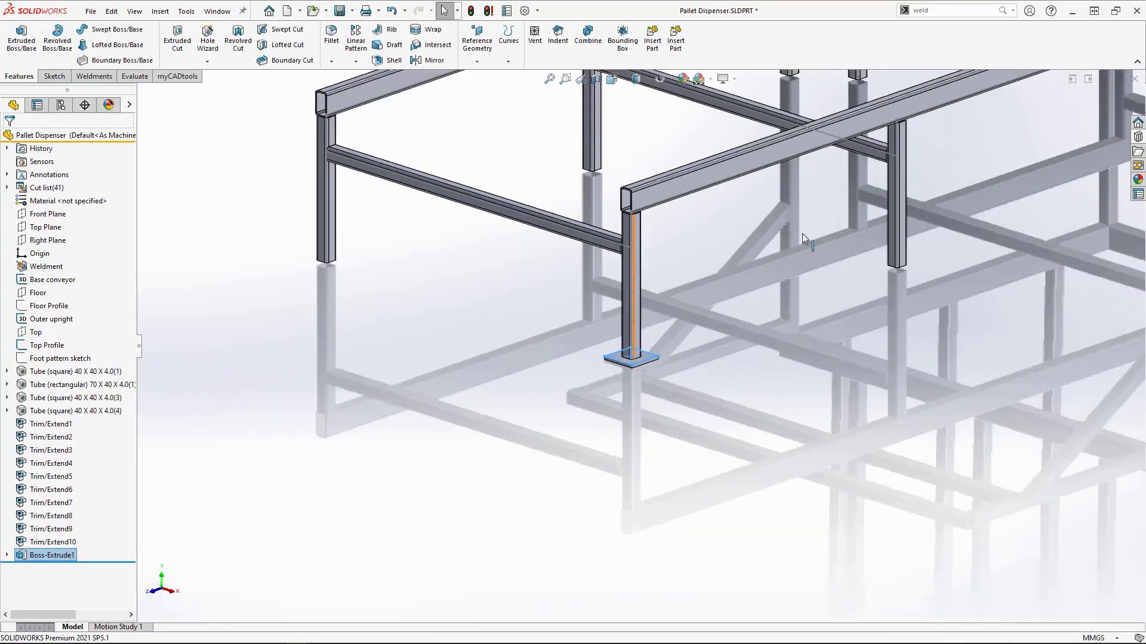
pyautogui.scroll(-1, 811, 229)
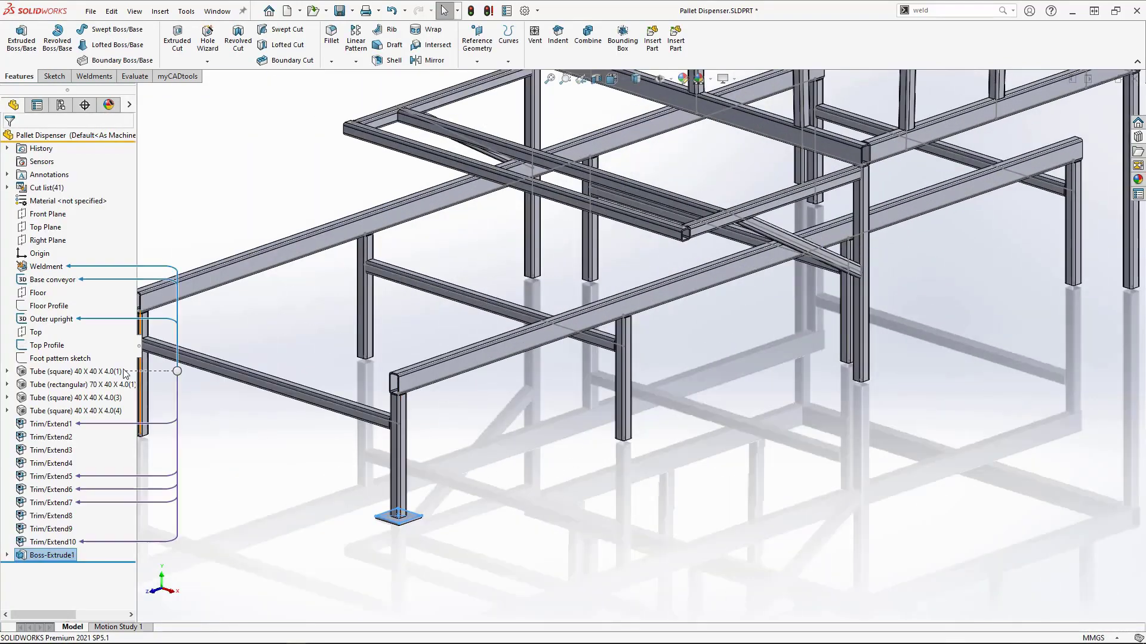
pyautogui.click(60, 358)
pyautogui.click(357, 61)
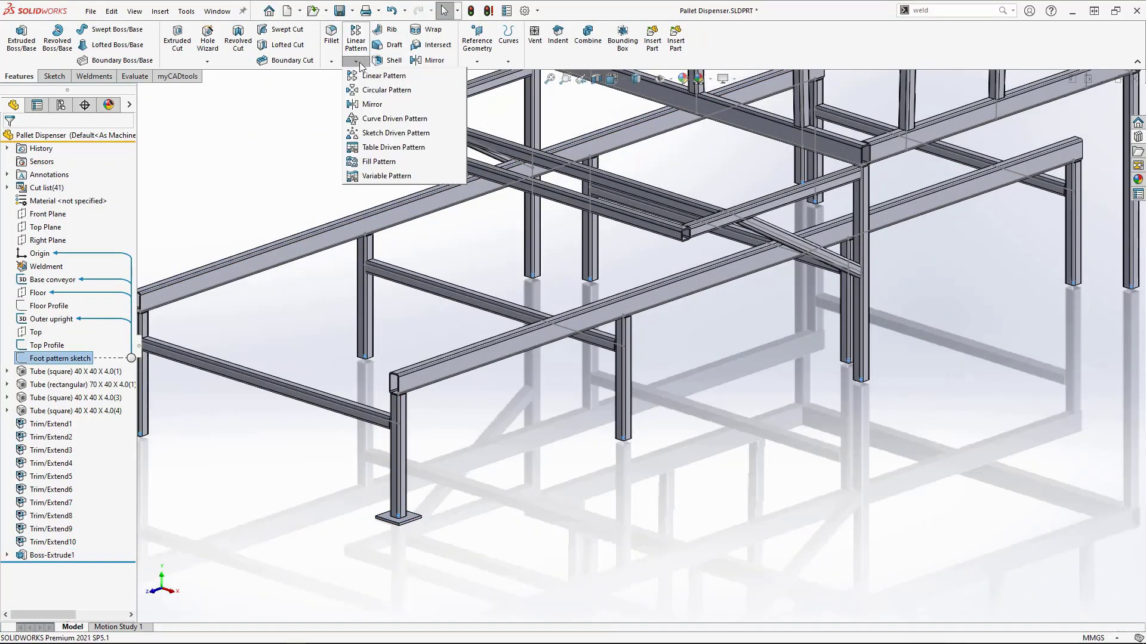
pyautogui.click(381, 132)
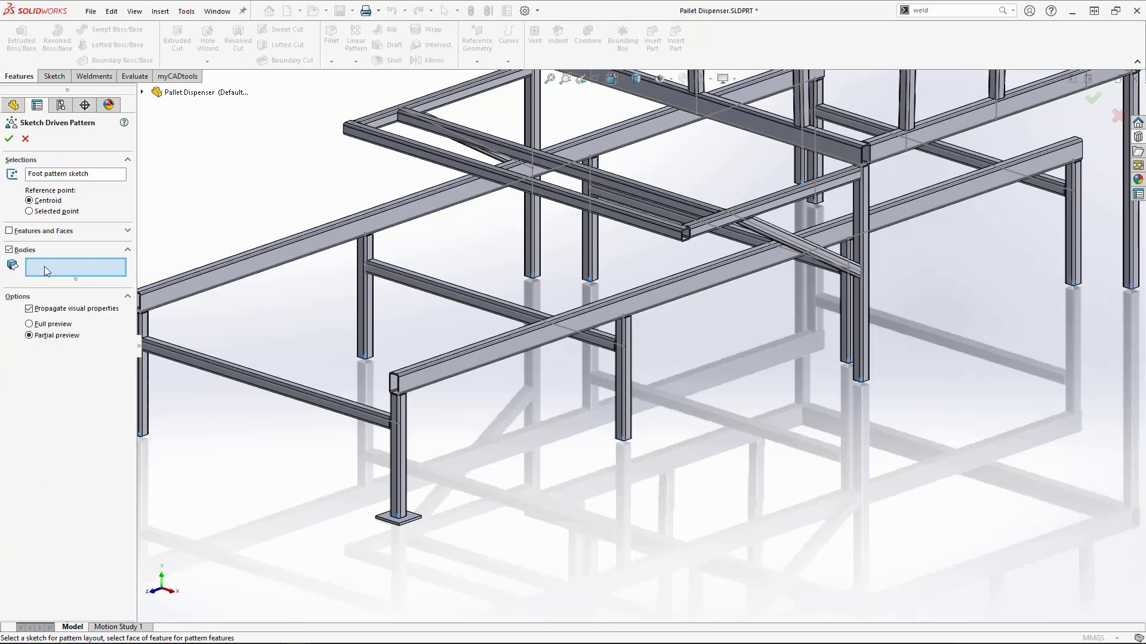
pyautogui.click(398, 517)
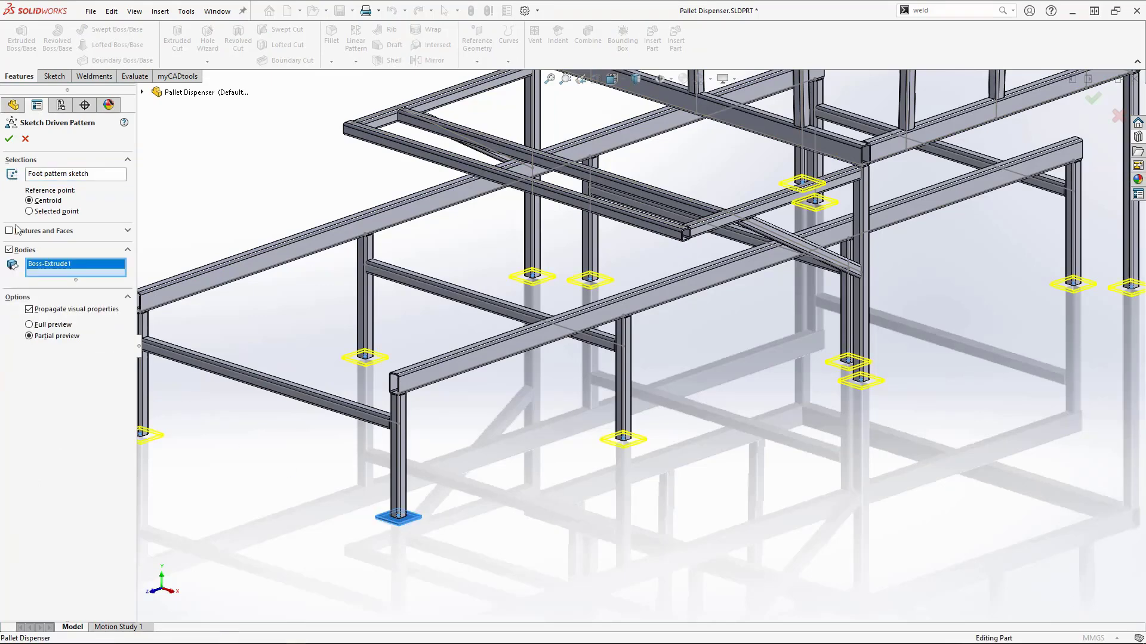
pyautogui.click(9, 138)
pyautogui.scroll(4, 759, 258)
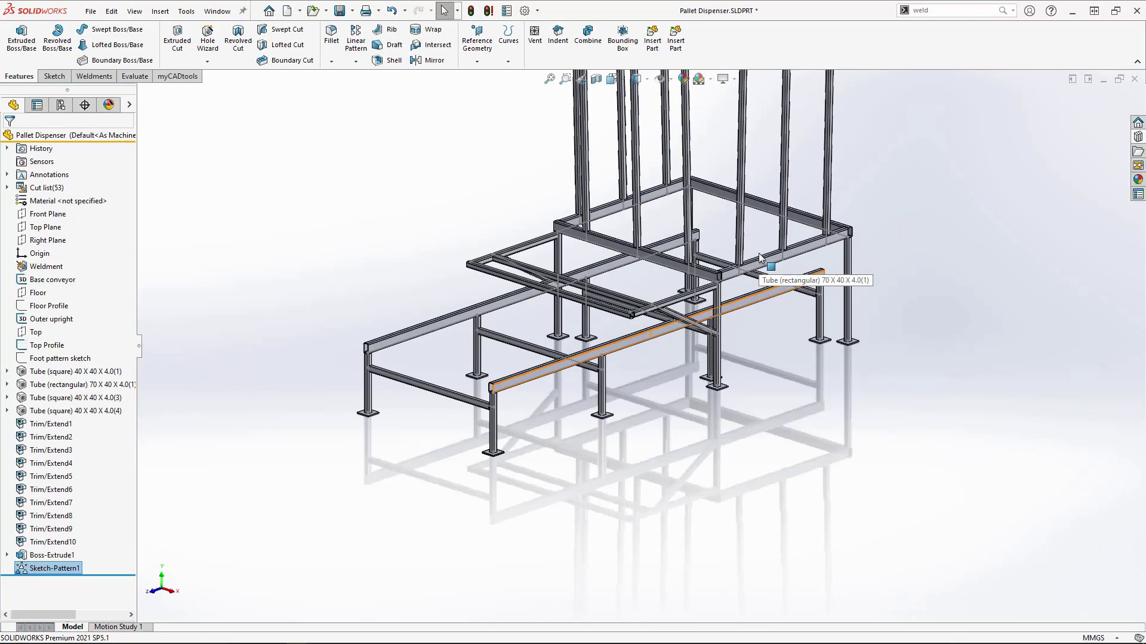
# Step: Expand the cut list and create bounding boxes for Cut-List-Item23, 24 and 25, checking the two resulting panel items
pyautogui.click(6, 188)
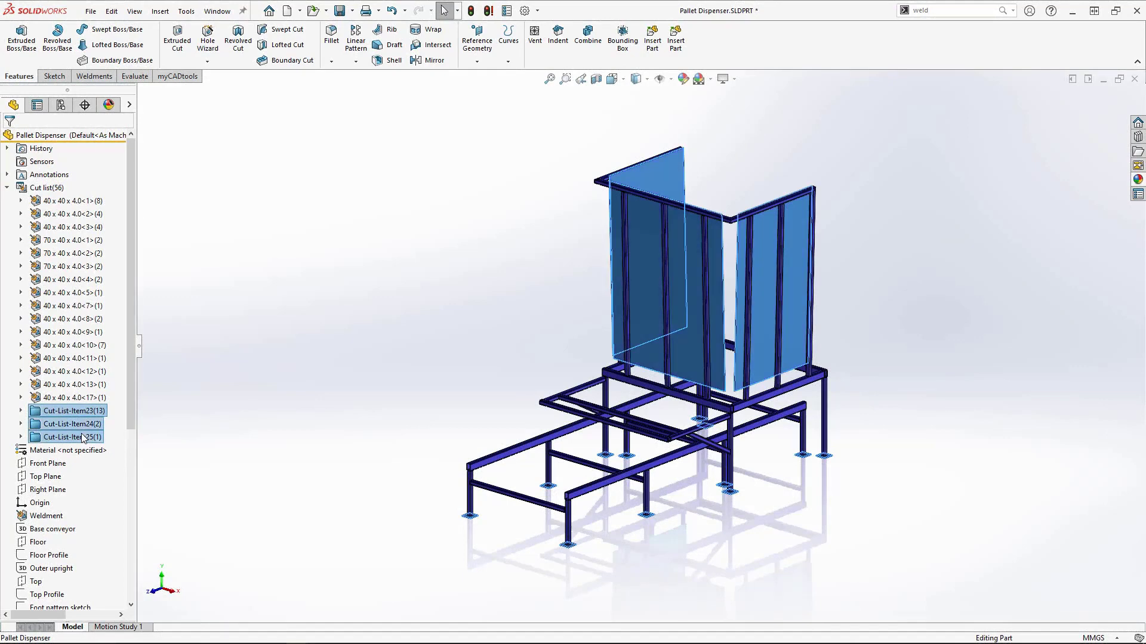
pyautogui.rightClick(83, 439)
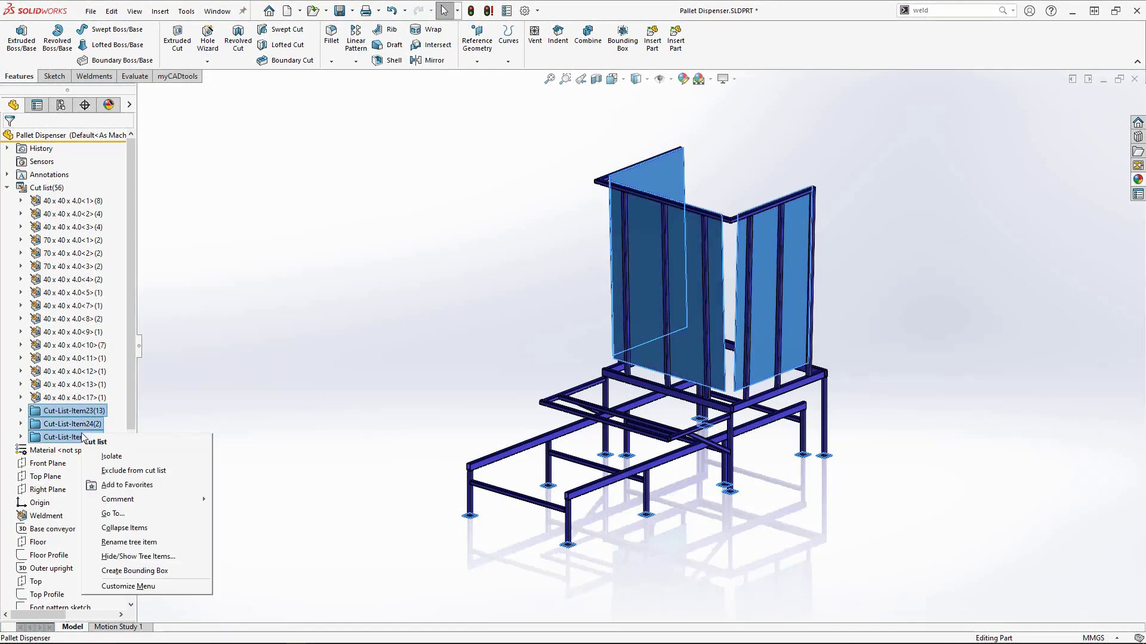
pyautogui.click(136, 571)
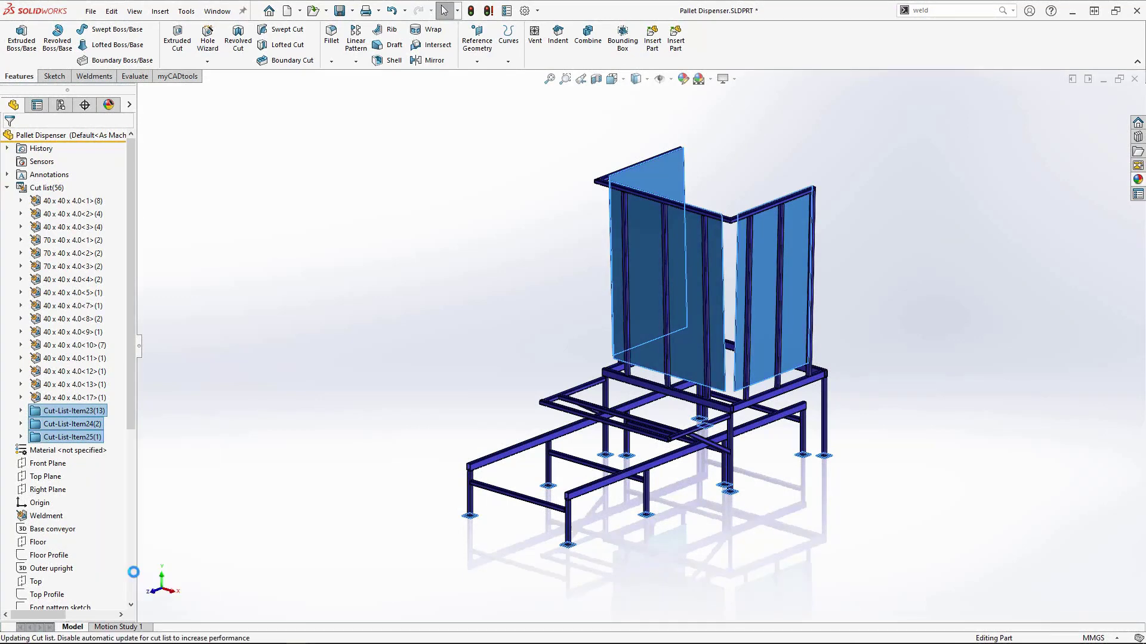
pyautogui.click(93, 425)
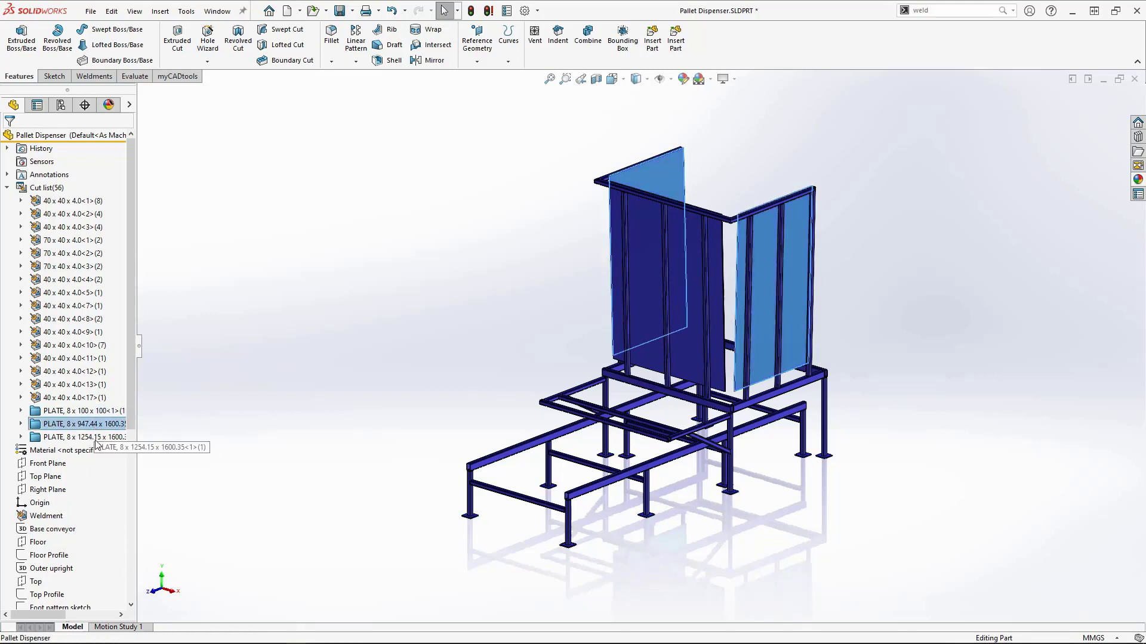
pyautogui.click(95, 438)
pyautogui.click(253, 457)
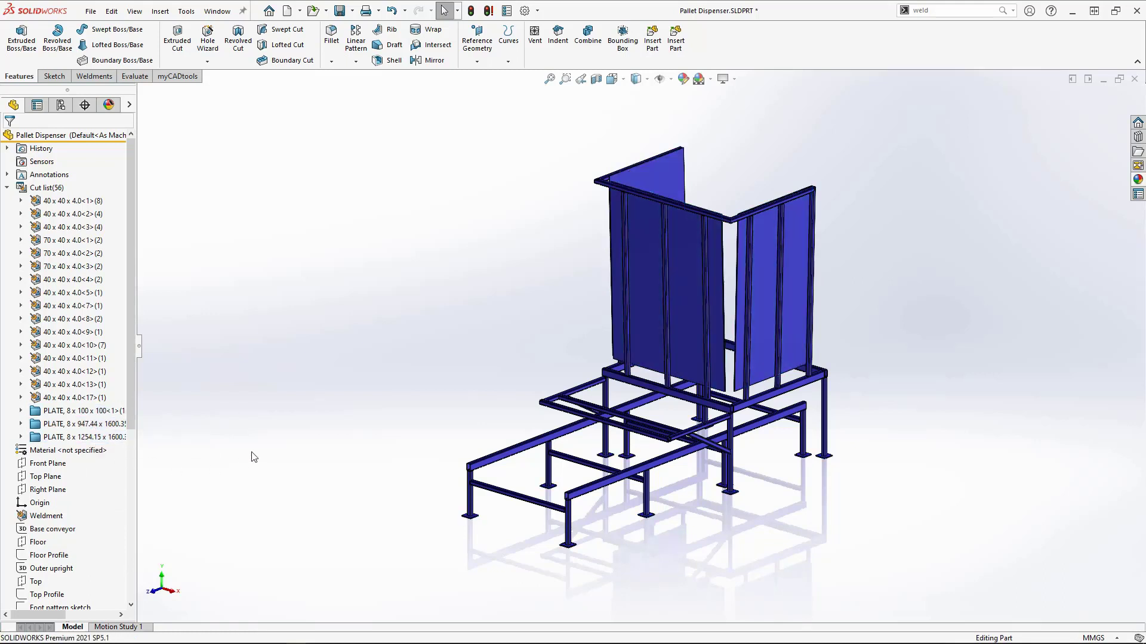
# Step: Start a triangular gusset between the frame rail's underside and the corner leg's inner face, setting d1 and d2 to 50 mm
pyautogui.click(94, 75)
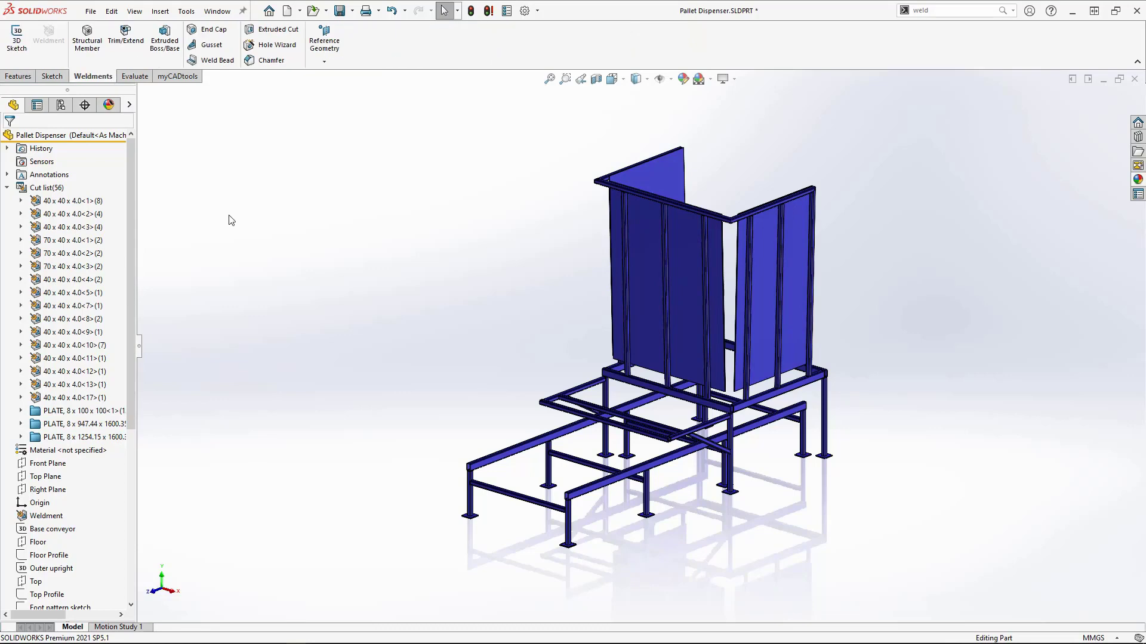
pyautogui.click(210, 44)
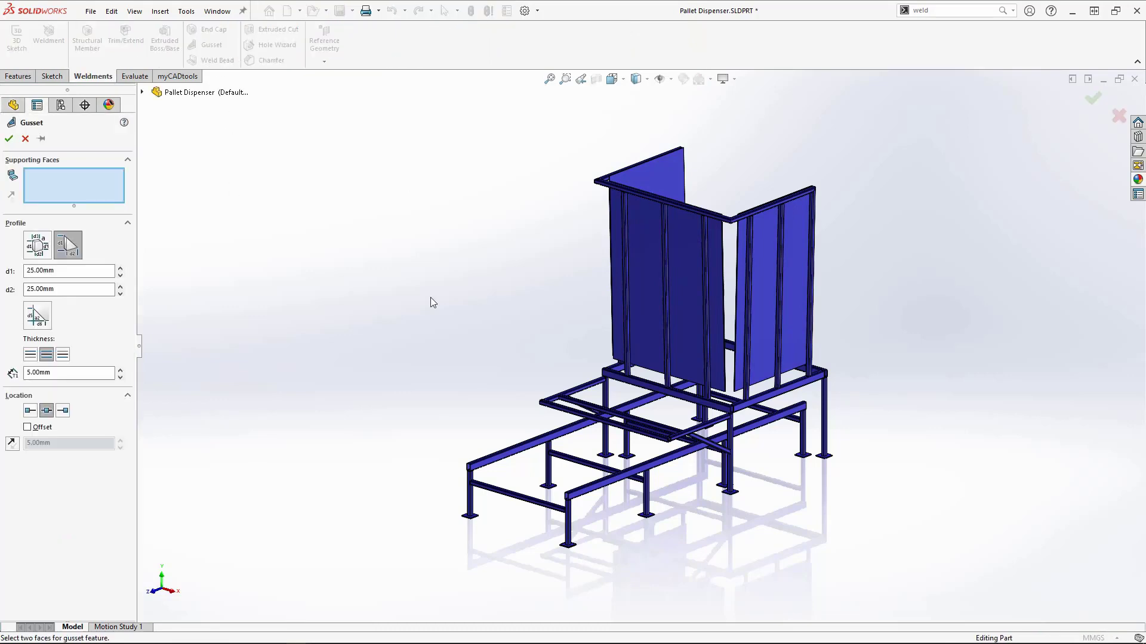
pyautogui.scroll(-10, 826, 391)
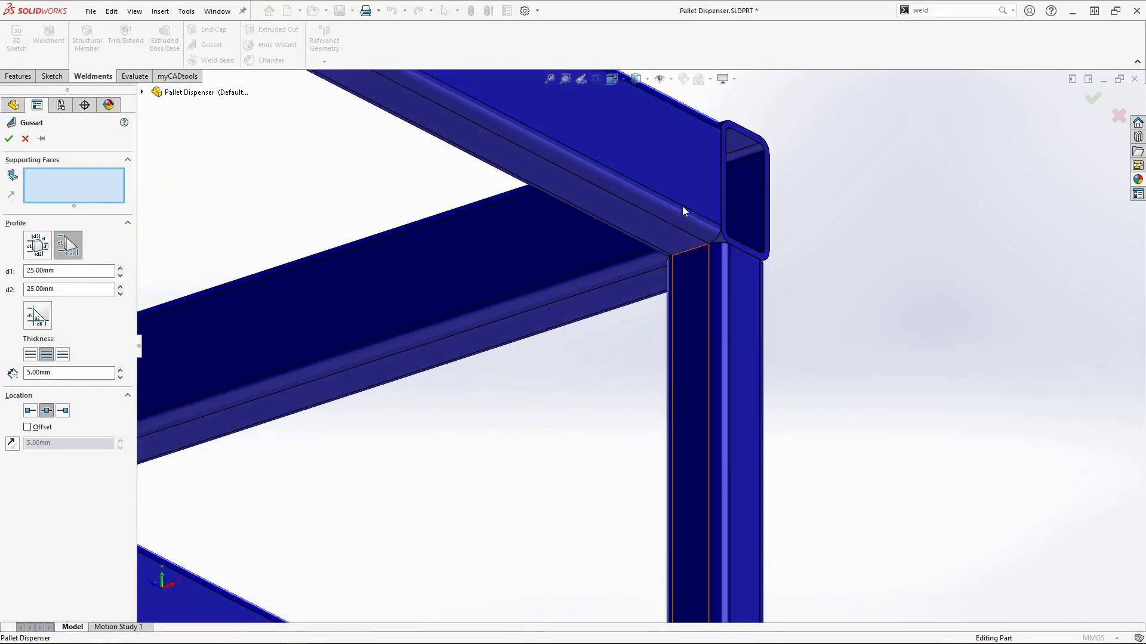
pyautogui.click(656, 247)
pyautogui.click(694, 288)
pyautogui.doubleClick(69, 271)
pyautogui.write('50')
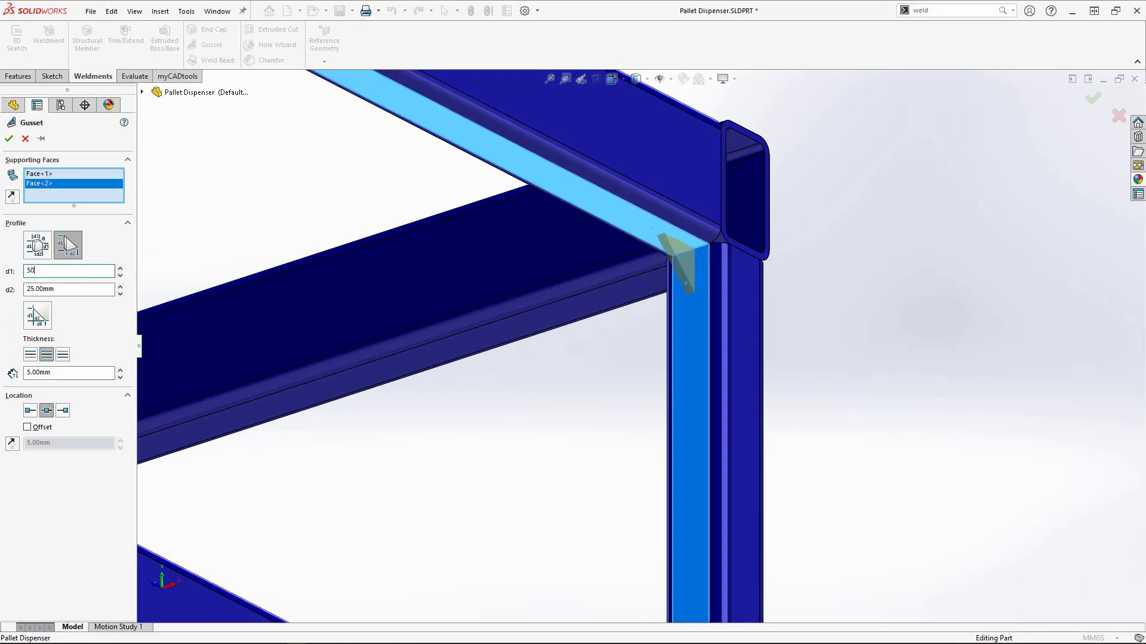
pyautogui.press('Tab')
pyautogui.press('Tab')
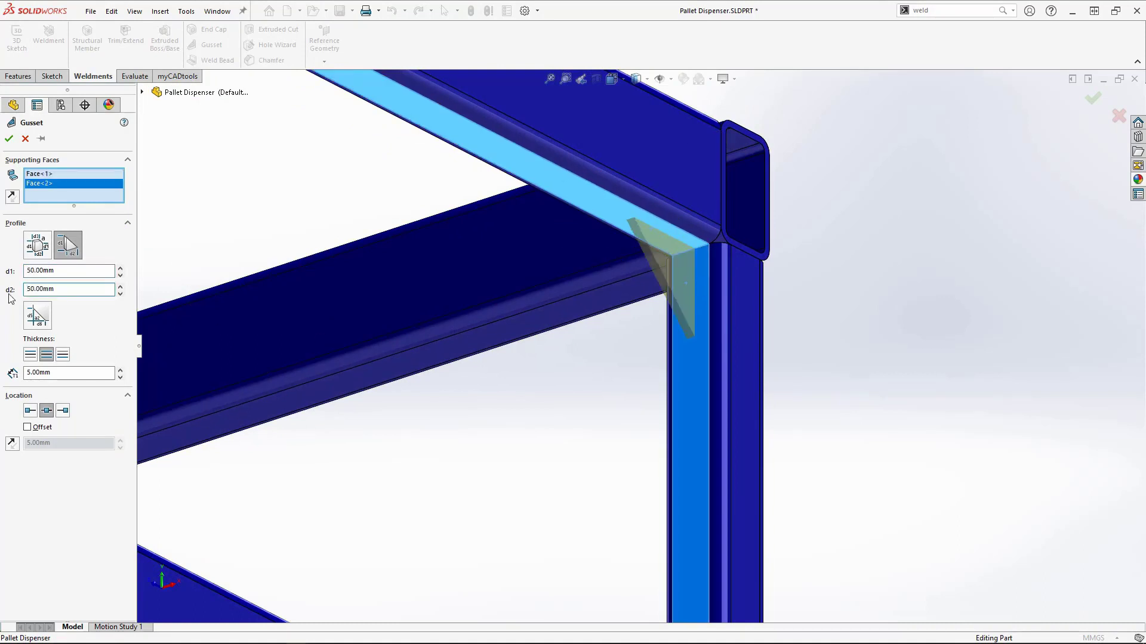
# Step: Set the gusset's thickness to 8 mm applied on both sides and create it
pyautogui.click(33, 354)
pyautogui.click(61, 356)
pyautogui.click(48, 356)
pyautogui.moveTo(54, 372); pyautogui.dragTo(17, 377)
pyautogui.write('8')
pyautogui.press('Return')
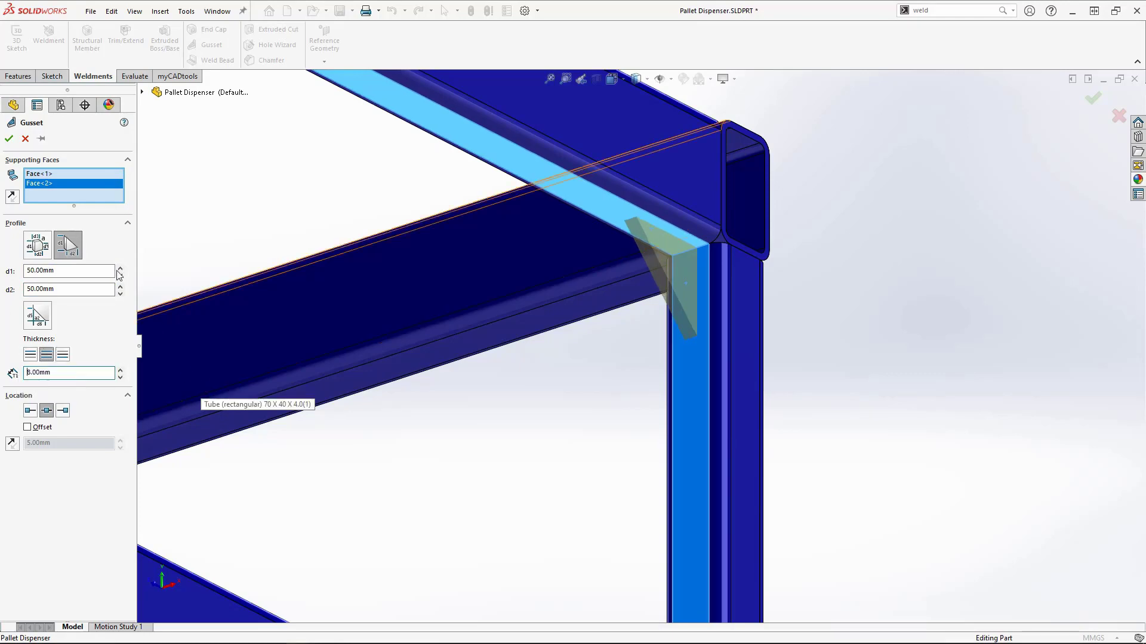
pyautogui.click(9, 138)
# Step: Create a bounding box for the gussets' cut-list item, Cut-List-Item26
pyautogui.moveTo(678, 392); pyautogui.dragTo(691, 345, button='middle')
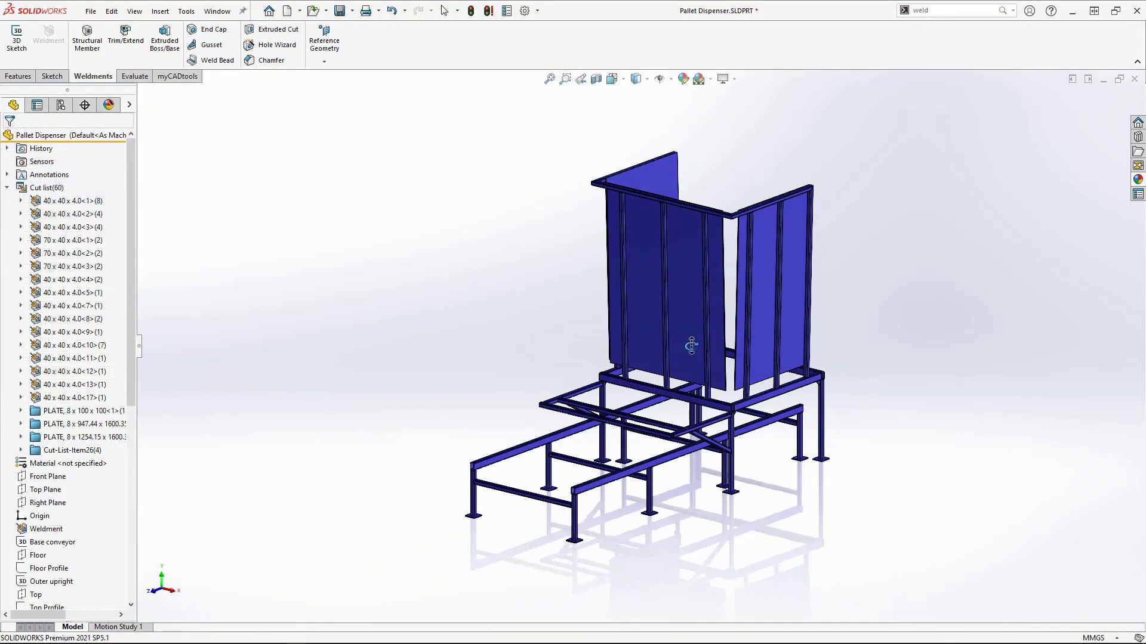
pyautogui.click(62, 452)
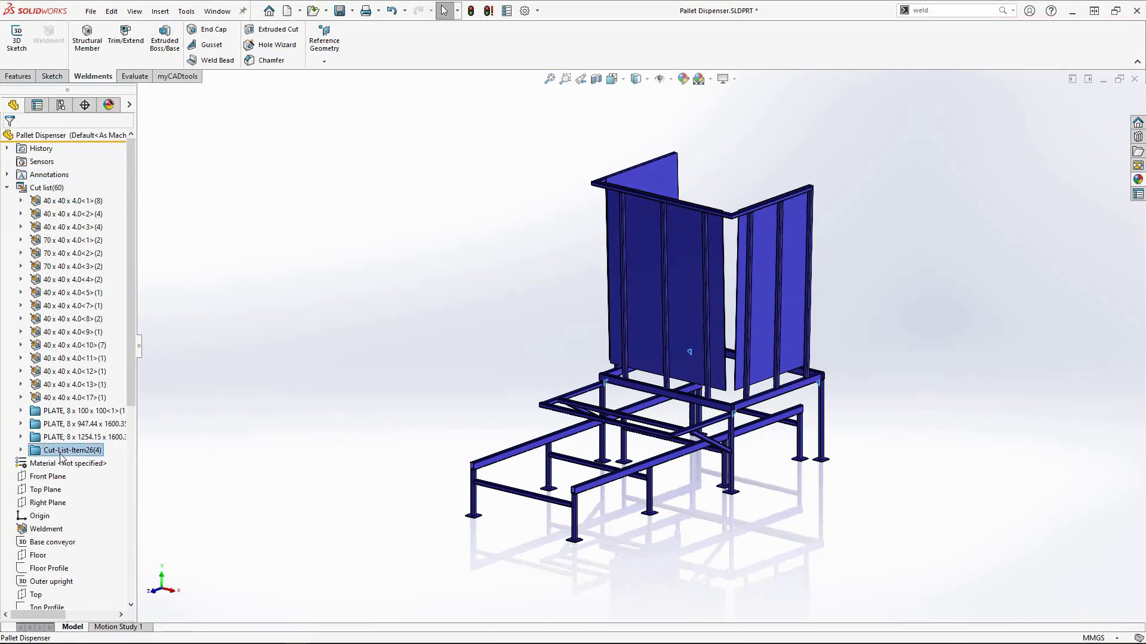
pyautogui.rightClick(61, 457)
pyautogui.click(83, 615)
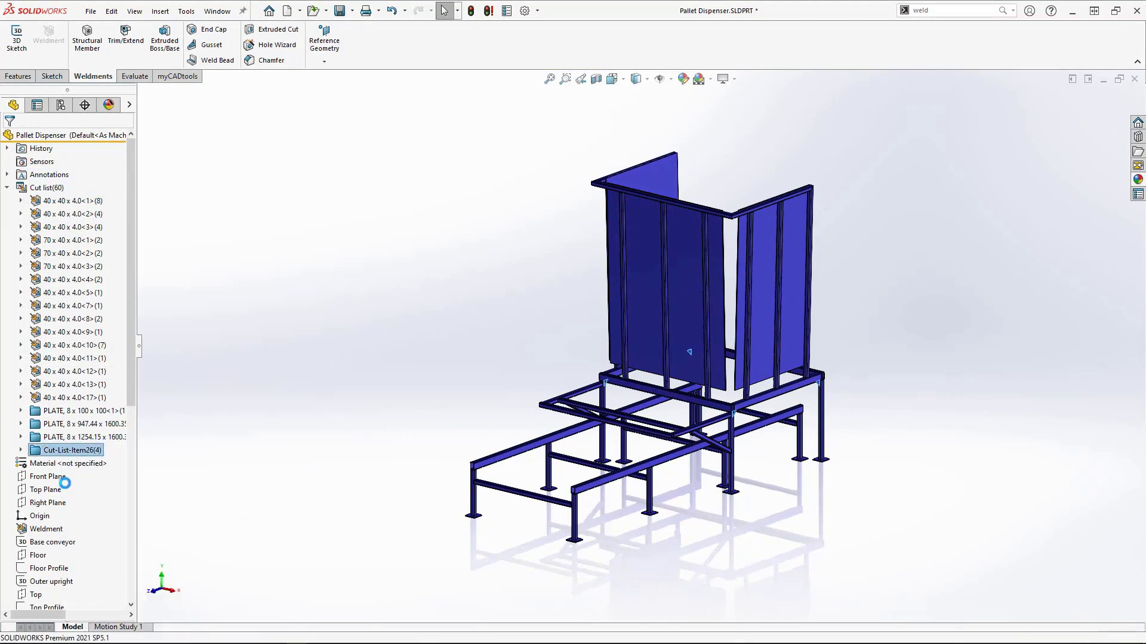
# Step: Rename the gussets' cut-list item by replacing PLATE with GUSSET, giving GUSSET, 8 x 50 x 50<1>
pyautogui.click(63, 452)
pyautogui.click(63, 451)
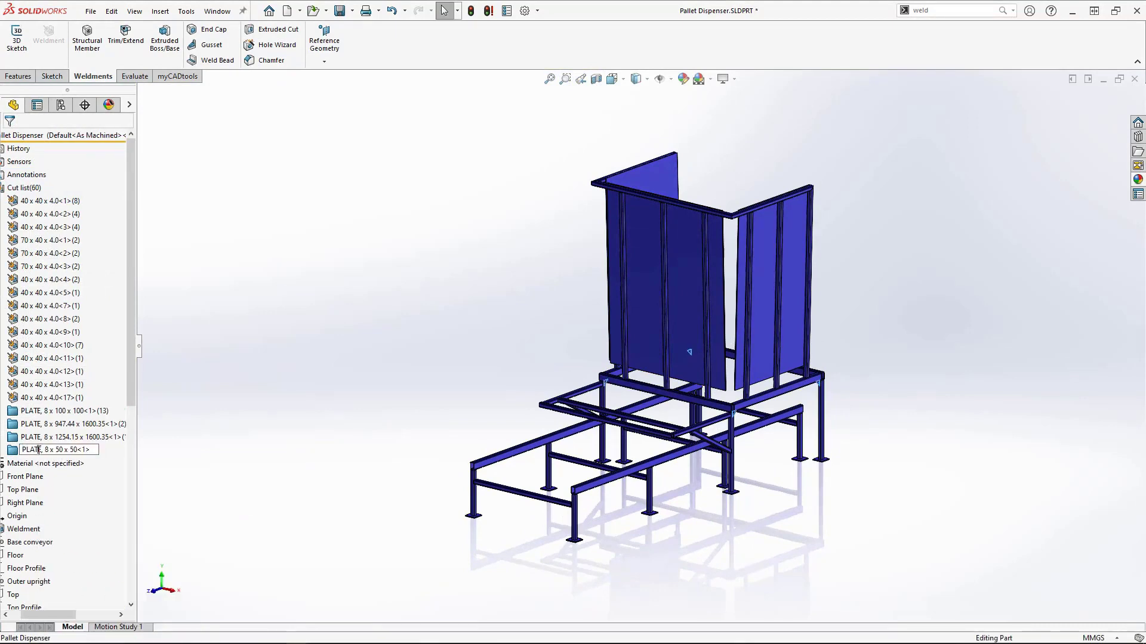
pyautogui.write('GUSSET')
pyautogui.press('Return')
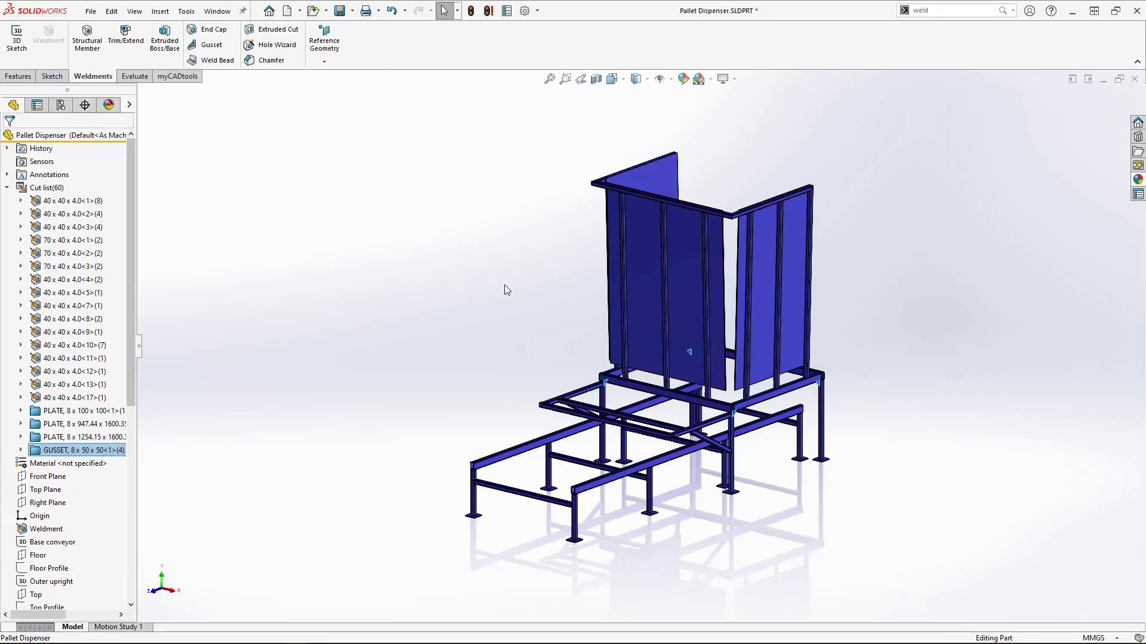
pyautogui.click(534, 284)
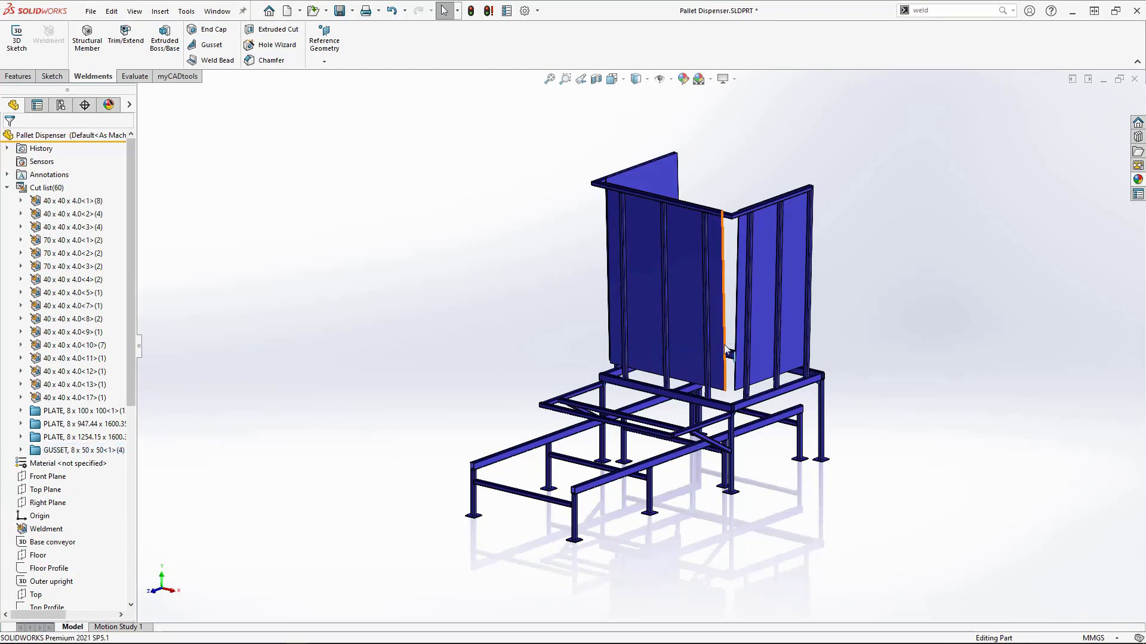
# Step: Add an 8 mm weld bead between the outer faces of the two rectangular rails meeting at the main frame's corner
pyautogui.click(212, 60)
pyautogui.moveTo(753, 383); pyautogui.dragTo(591, 378, button='middle')
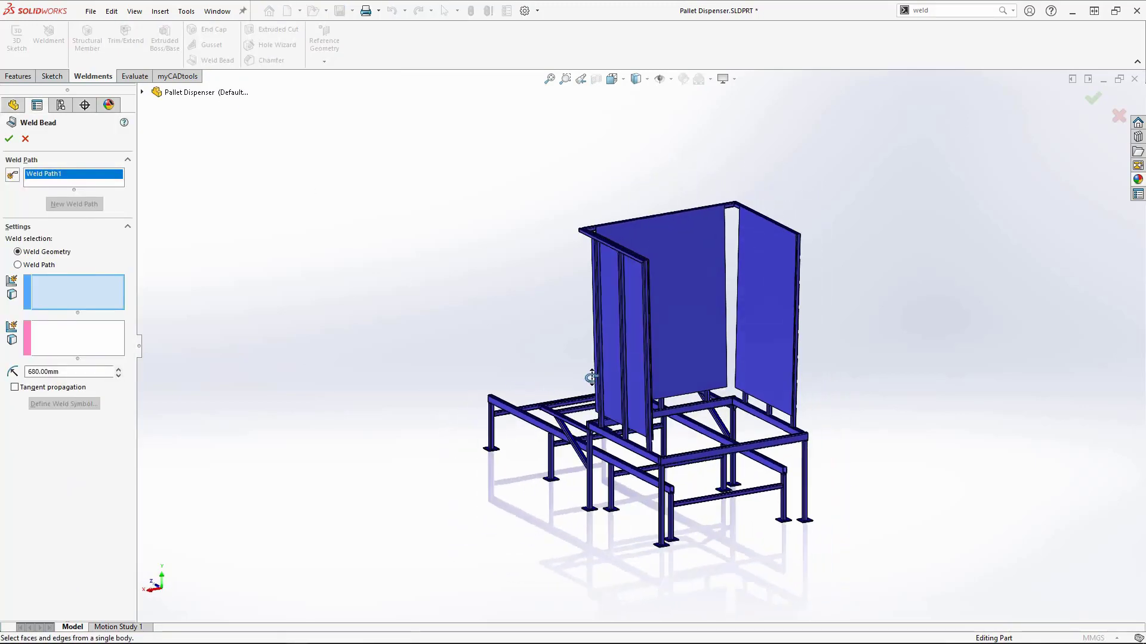
pyautogui.scroll(-7, 734, 410)
pyautogui.scroll(-2, 617, 357)
pyautogui.click(633, 306)
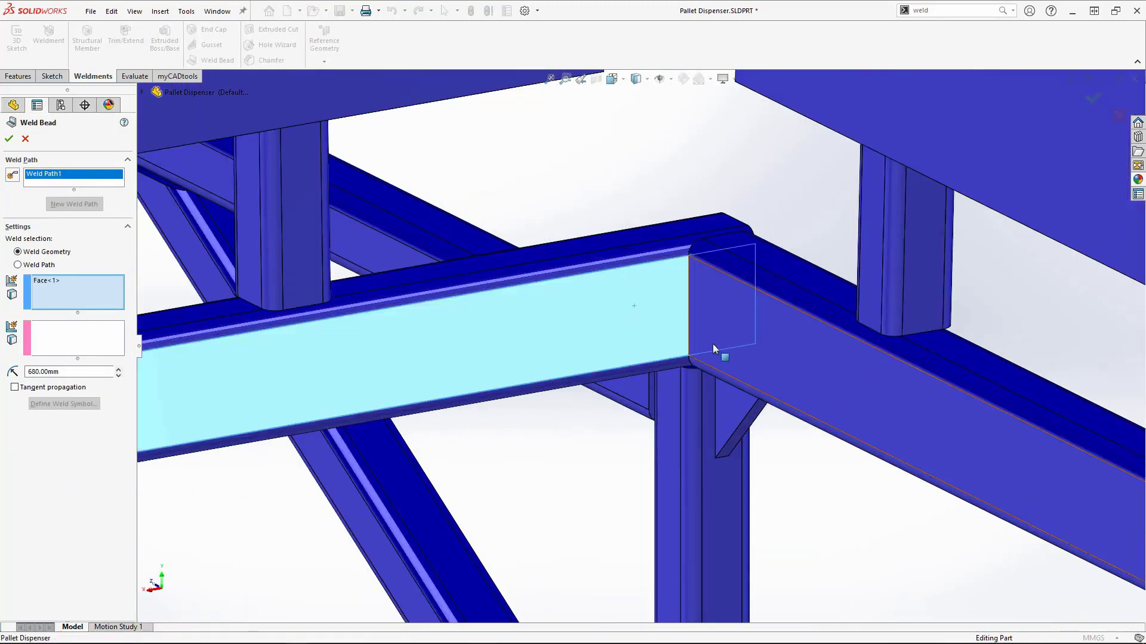
pyautogui.click(734, 334)
pyautogui.click(80, 371)
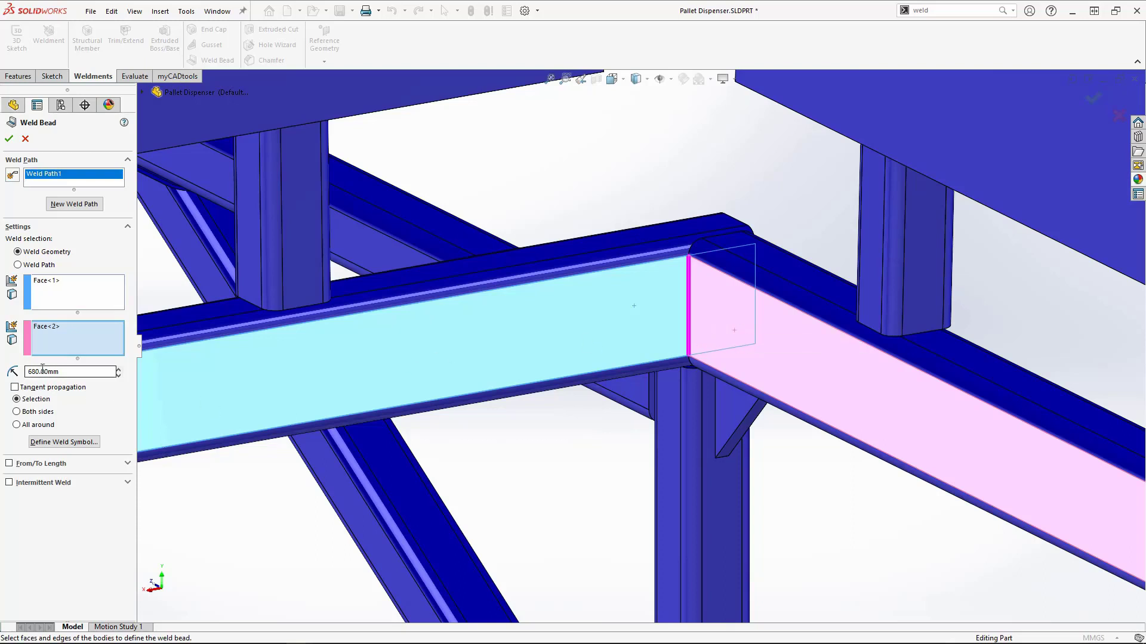
pyautogui.write('8')
pyautogui.press('Return')
pyautogui.click(8, 141)
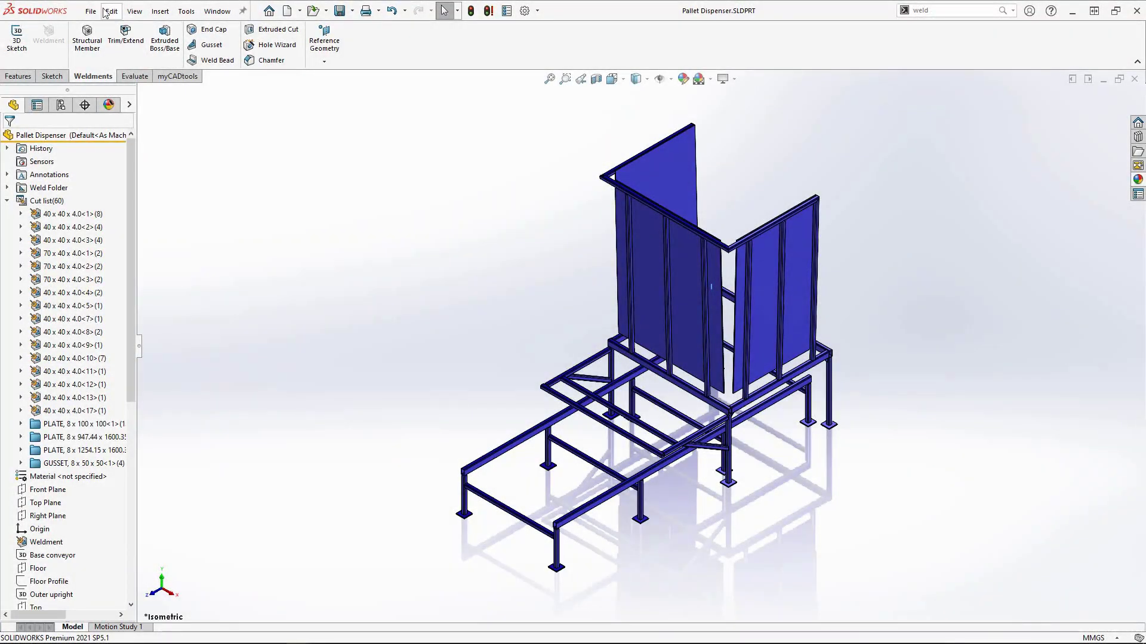
# Step: Create a drawing from the part and place a weldment cut list table for its isometric view in the sheet's upper-left corner
pyautogui.click(91, 11)
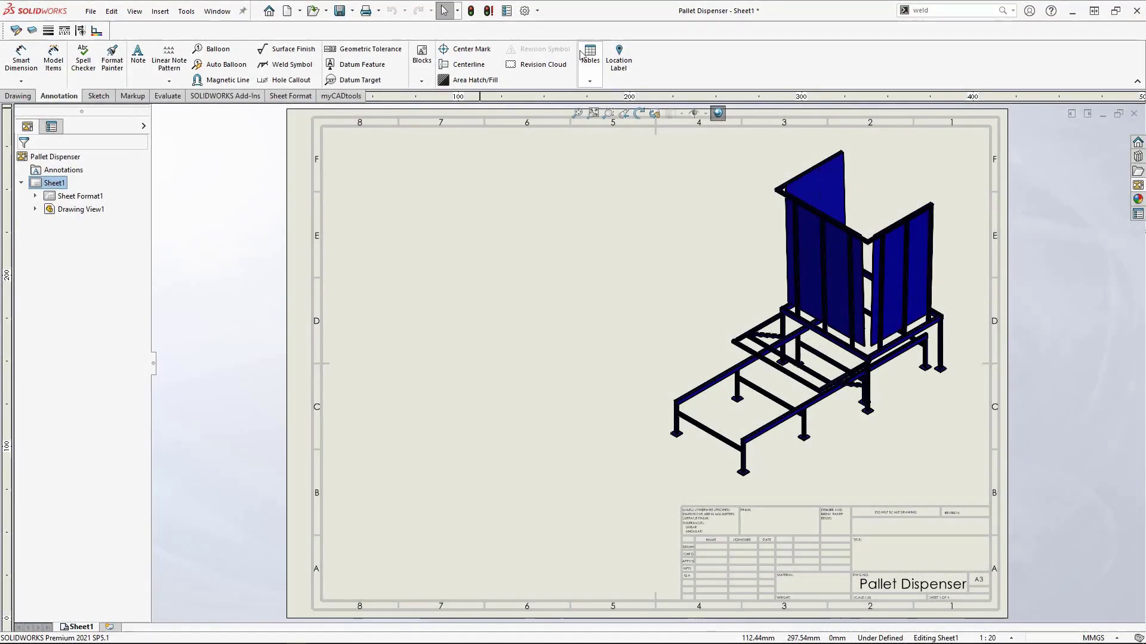
pyautogui.click(589, 57)
pyautogui.click(604, 155)
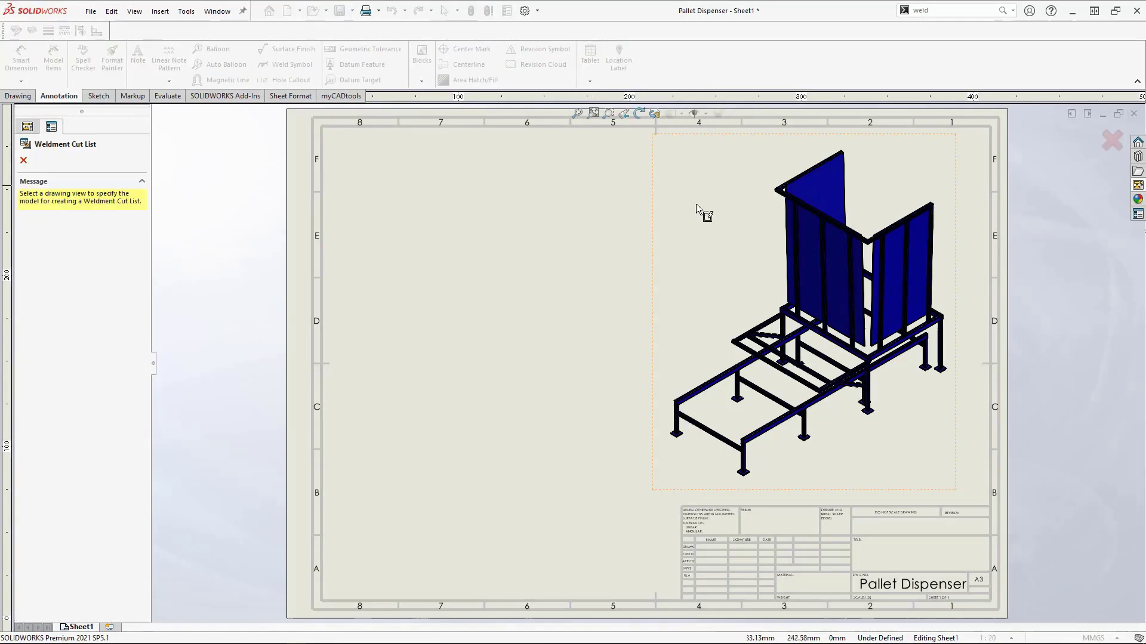
pyautogui.click(28, 158)
pyautogui.click(322, 136)
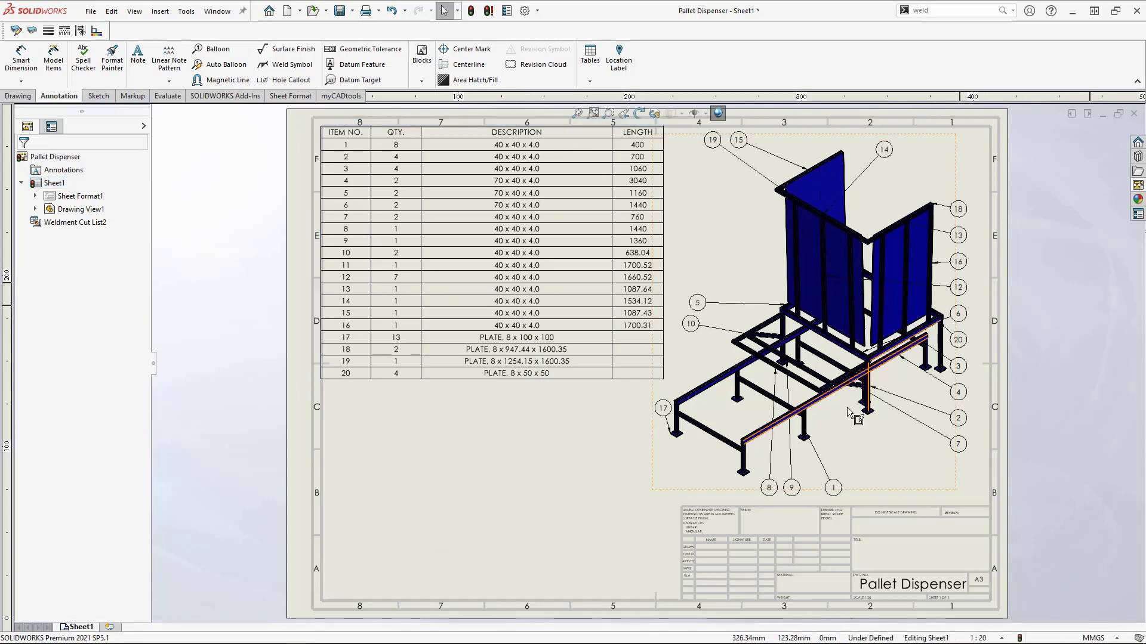
pyautogui.click(553, 380)
# Step: Change the rectangular tube structural member's size to 80 x 40 x 3.2 and apply it
pyautogui.scroll(3, 552, 380)
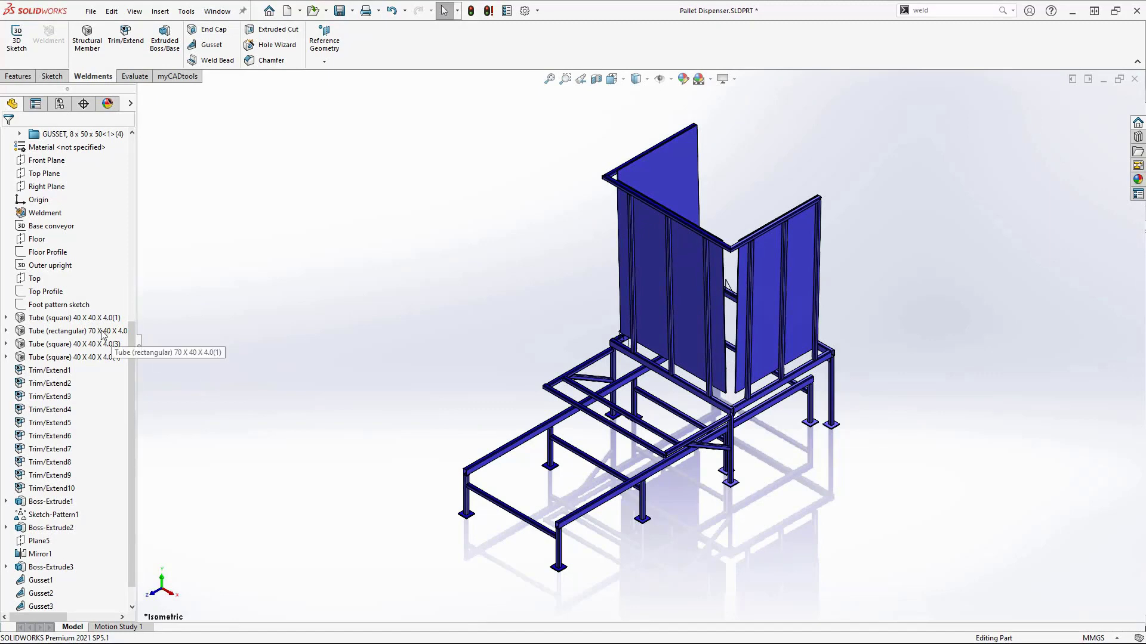
pyautogui.click(101, 332)
pyautogui.click(111, 293)
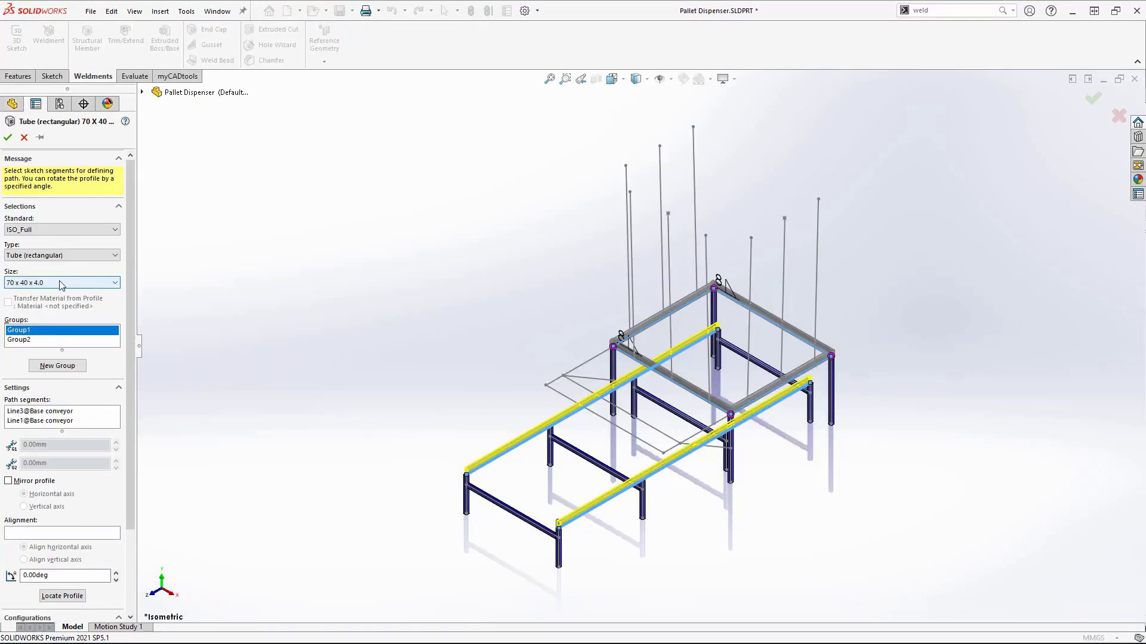
pyautogui.click(60, 284)
pyautogui.click(34, 314)
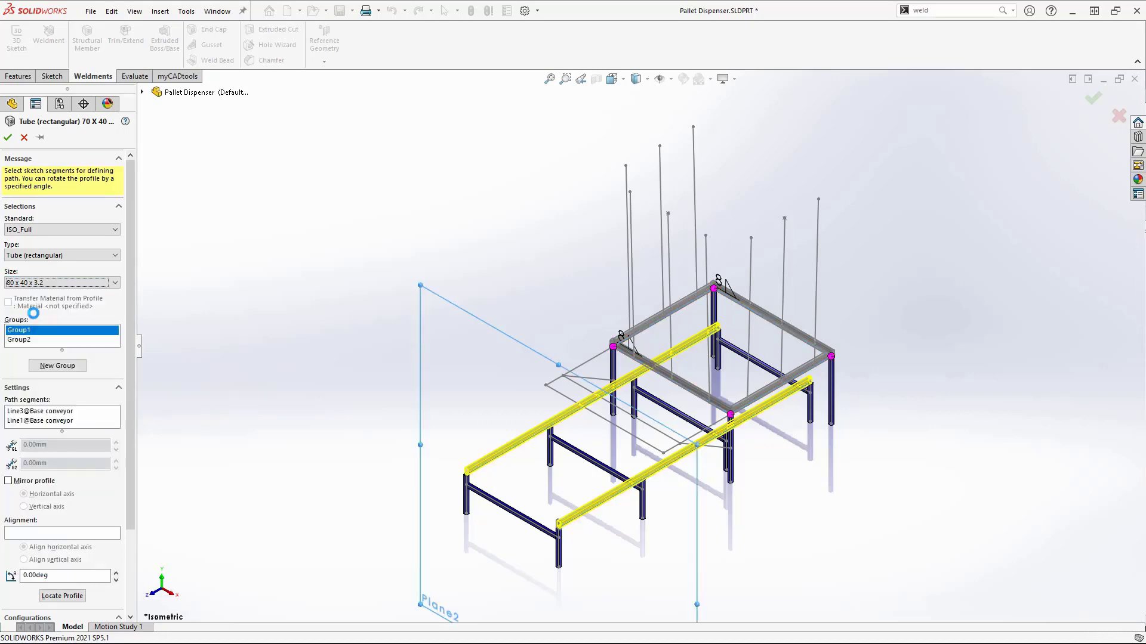
pyautogui.scroll(-5, 580, 501)
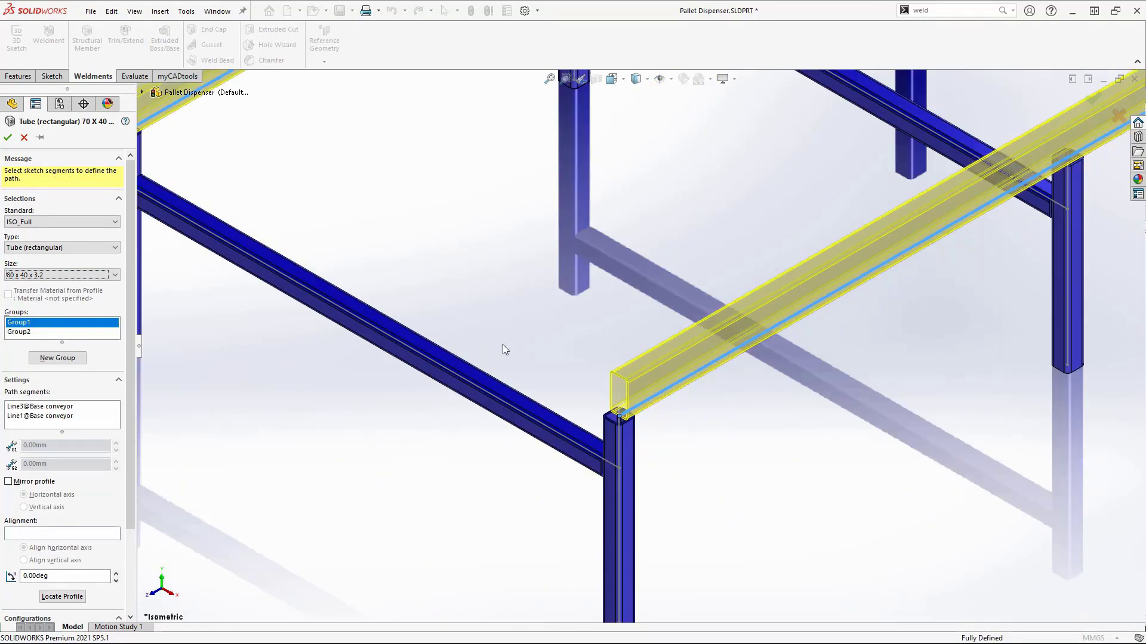
pyautogui.click(8, 138)
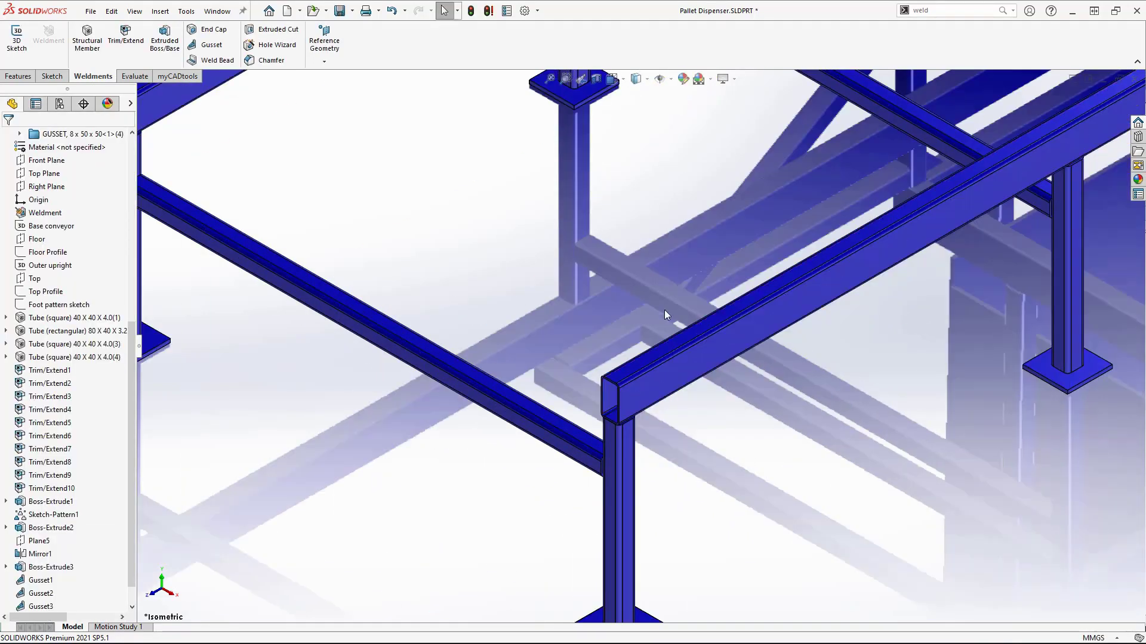
# Step: Start an end cap on the open end faces of the main frame's rectangular rails
pyautogui.scroll(8, 693, 216)
pyautogui.moveTo(748, 245); pyautogui.dragTo(754, 227, button='middle')
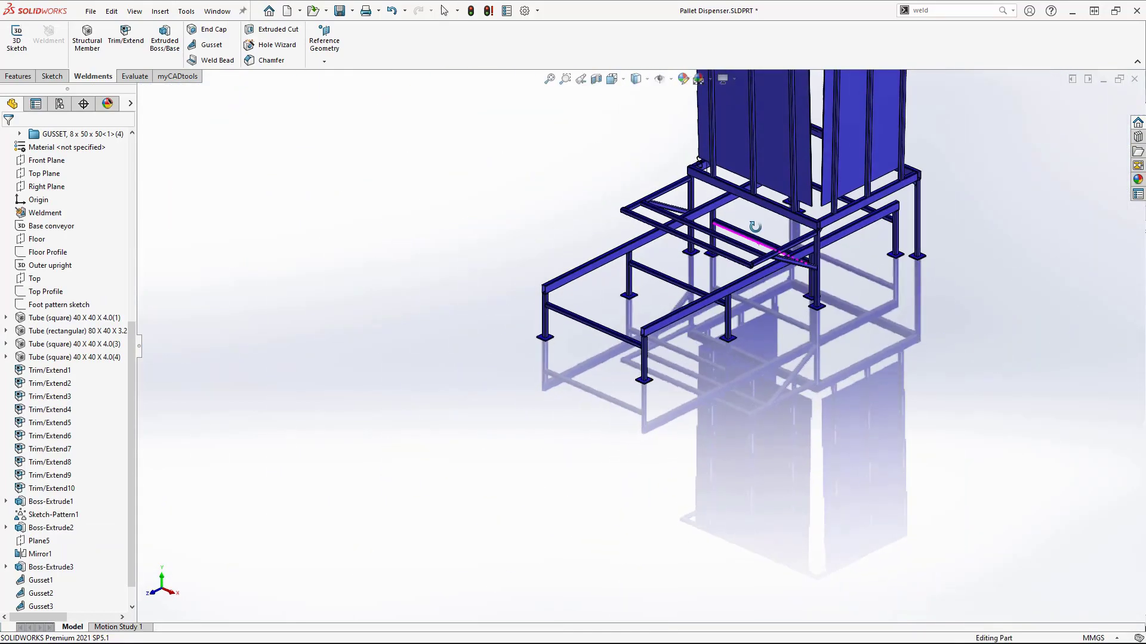
pyautogui.scroll(4, 755, 227)
pyautogui.press('f')
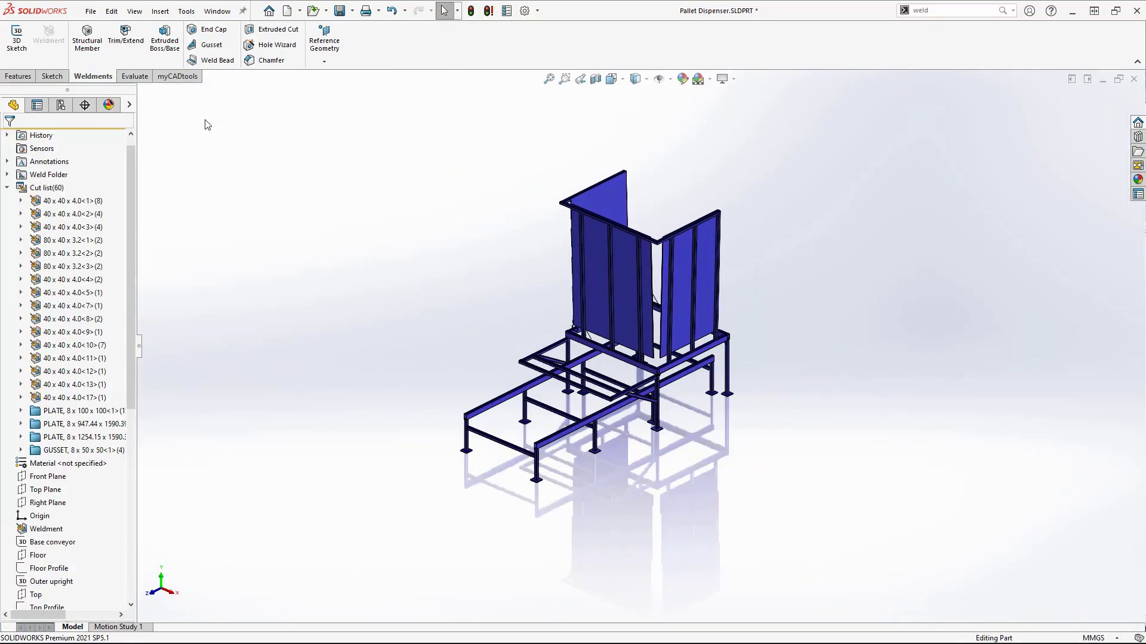
pyautogui.click(207, 29)
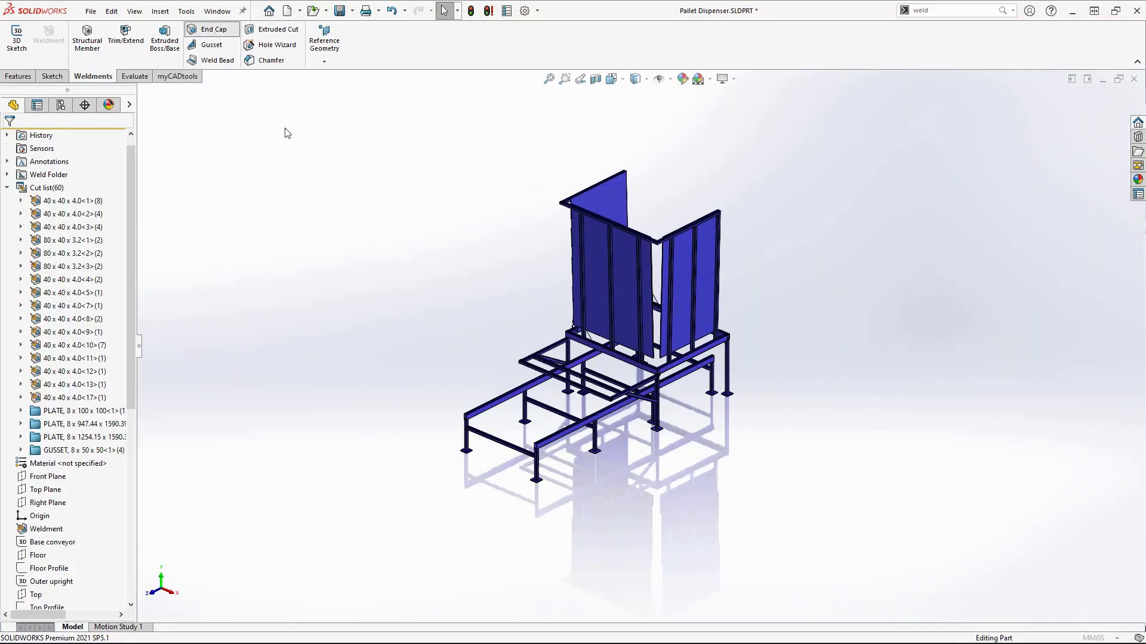
pyautogui.scroll(-10, 591, 312)
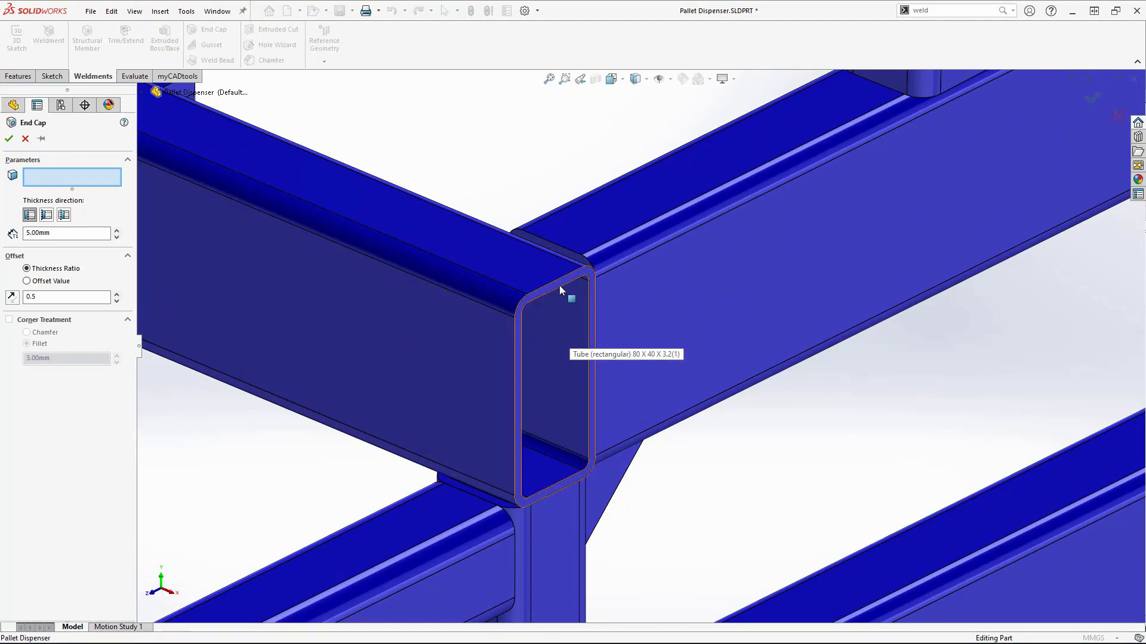
pyautogui.click(562, 286)
pyautogui.scroll(5, 703, 313)
pyautogui.scroll(-5, 883, 247)
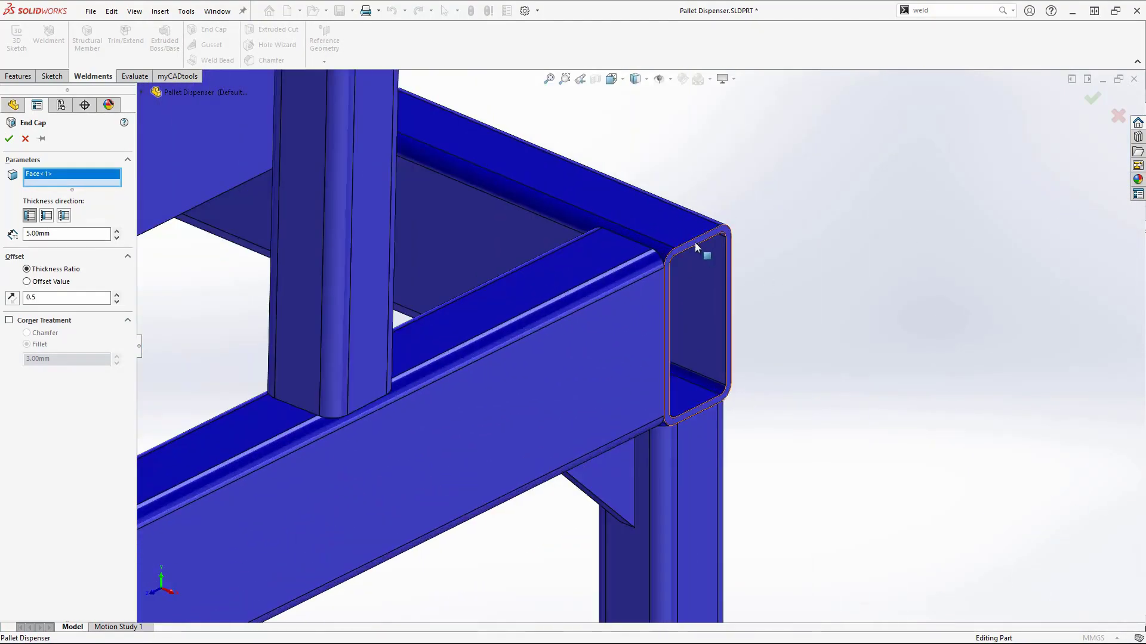